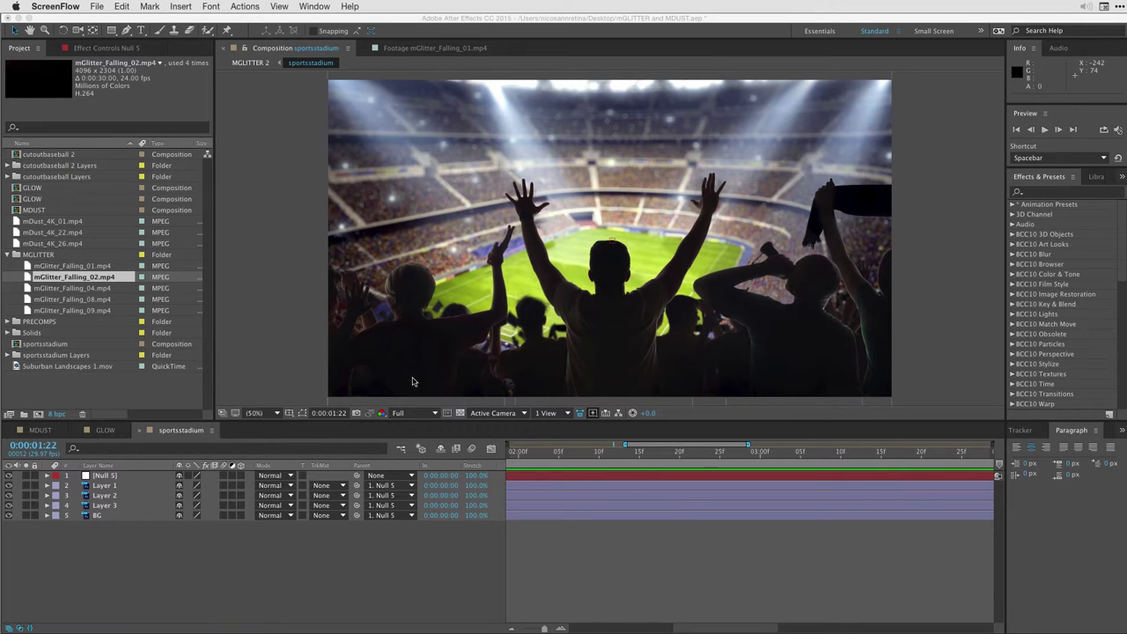
# Toggle the background and each silhouette layer off and on to check the cutouts.
pyautogui.click(10, 516)
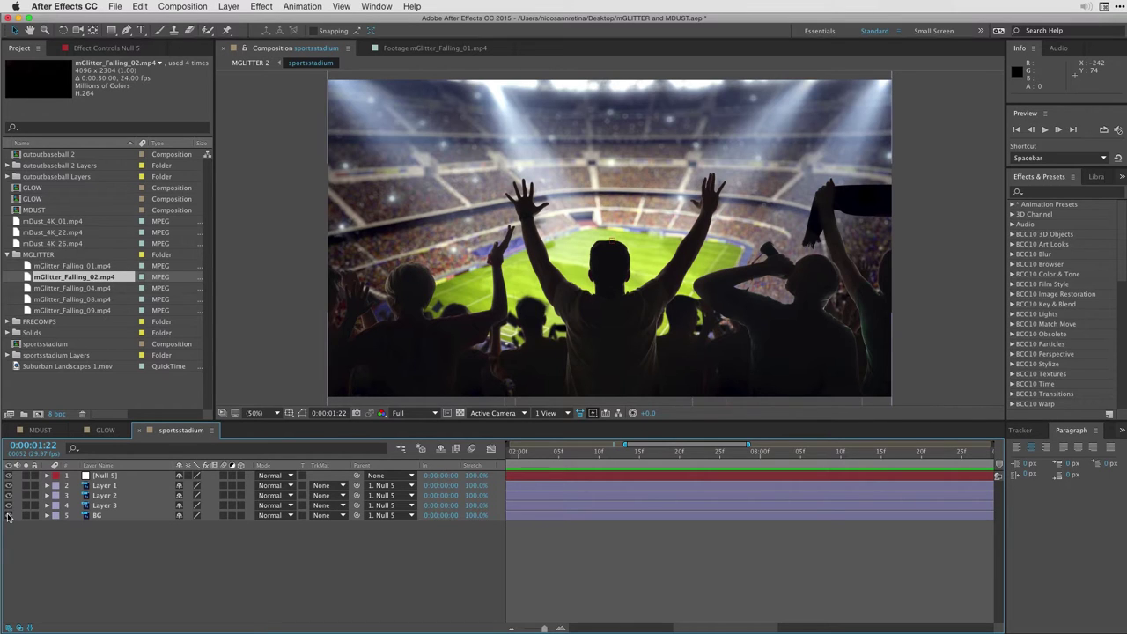
pyautogui.click(9, 516)
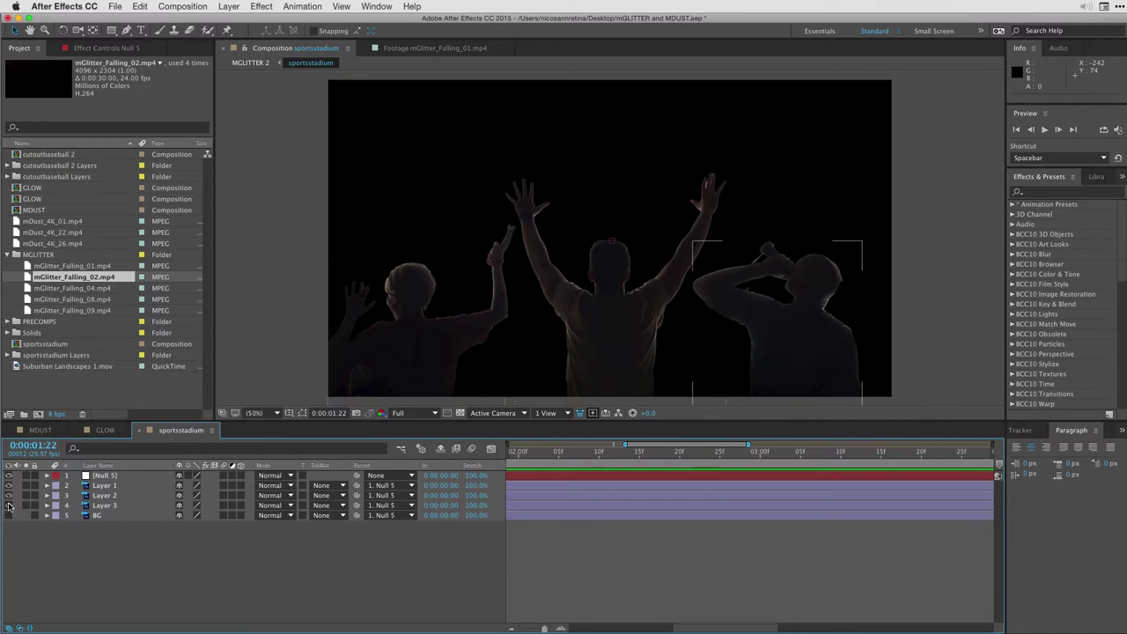
pyautogui.click(9, 506)
pyautogui.click(9, 506)
pyautogui.click(8, 495)
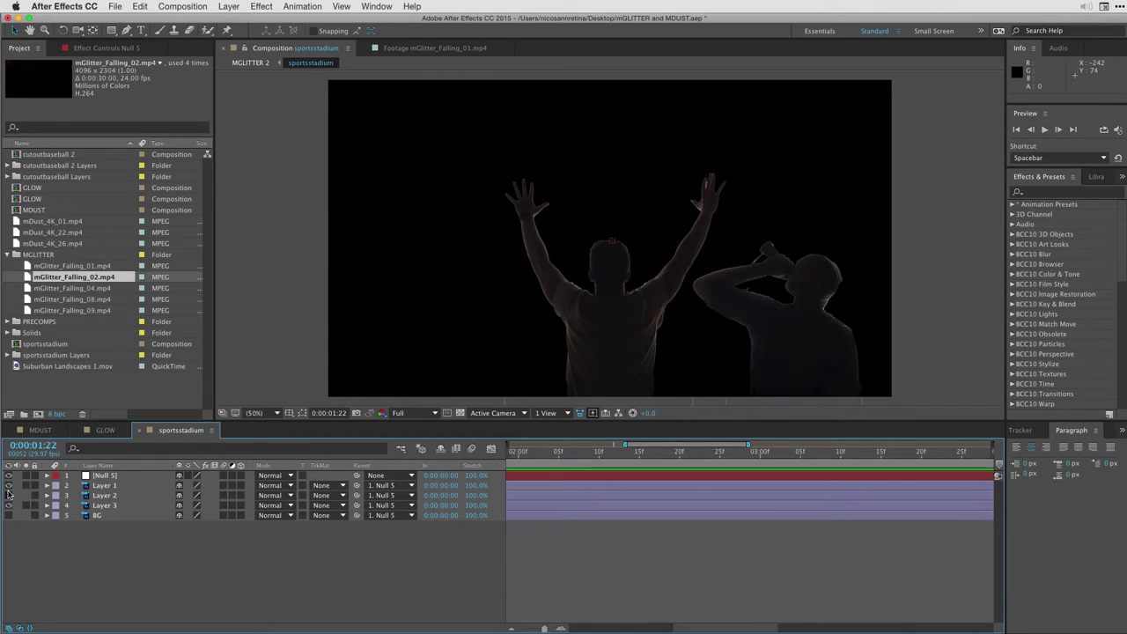
pyautogui.click(8, 494)
pyautogui.click(9, 485)
pyautogui.click(9, 485)
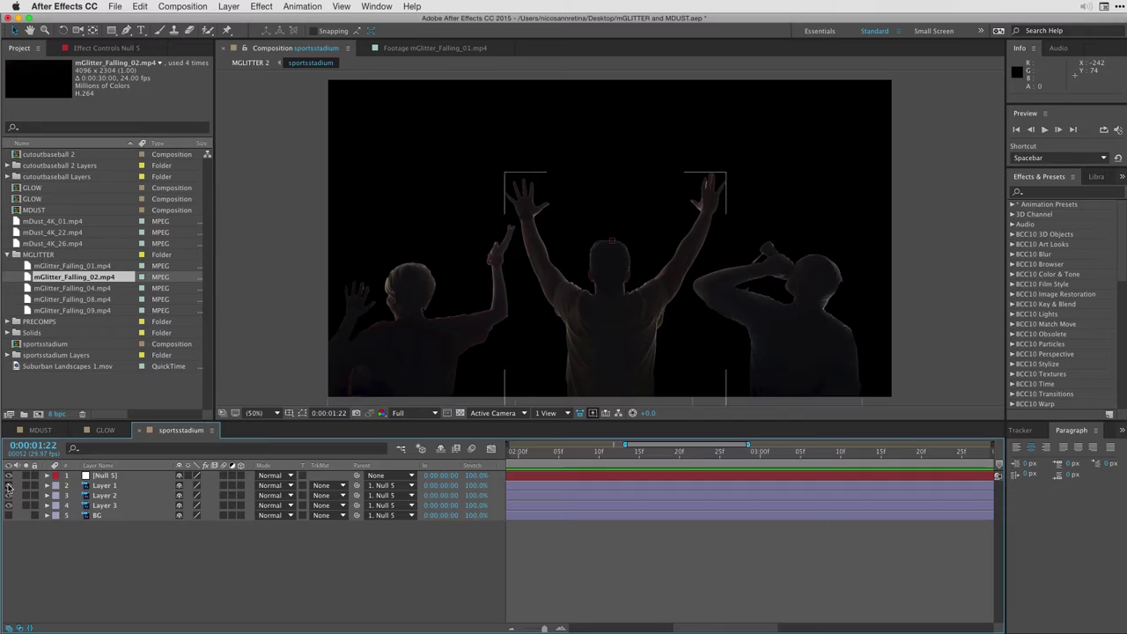
pyautogui.click(9, 515)
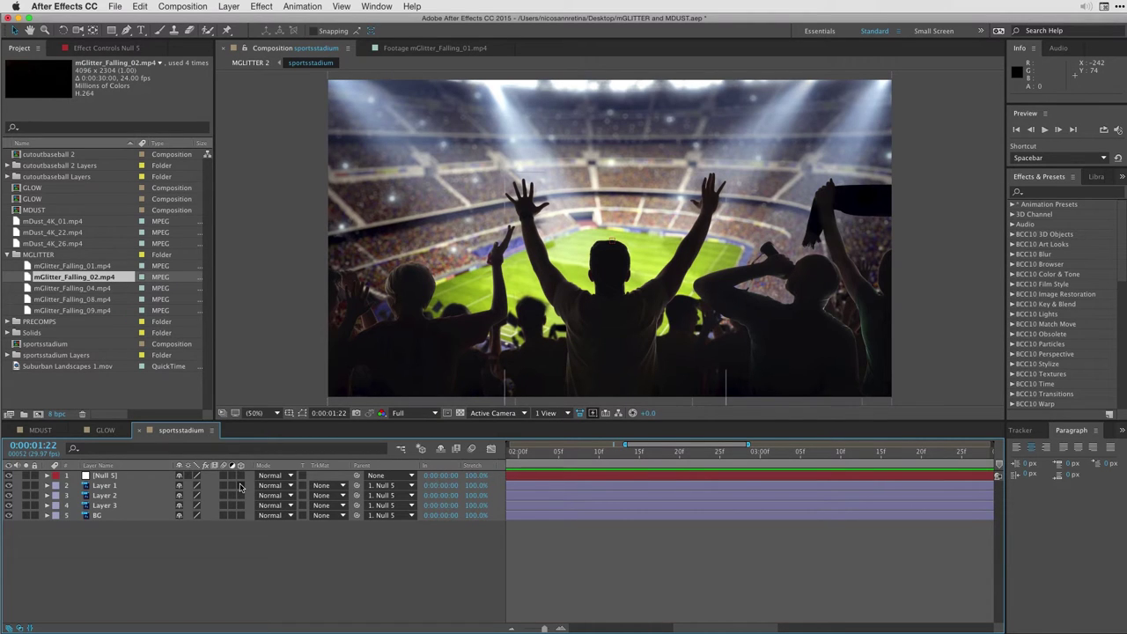
# Make Layer 1 through BG 3D and push Layer 1 back to Z -1100.
pyautogui.moveTo(240, 485); pyautogui.dragTo(240, 515)
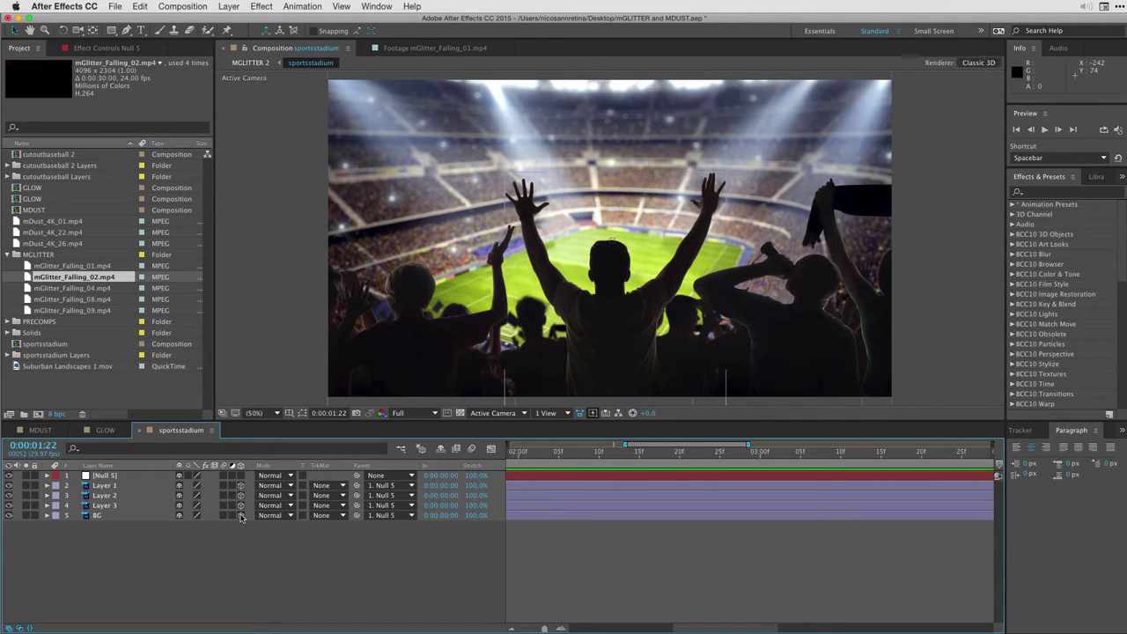
pyautogui.click(104, 486)
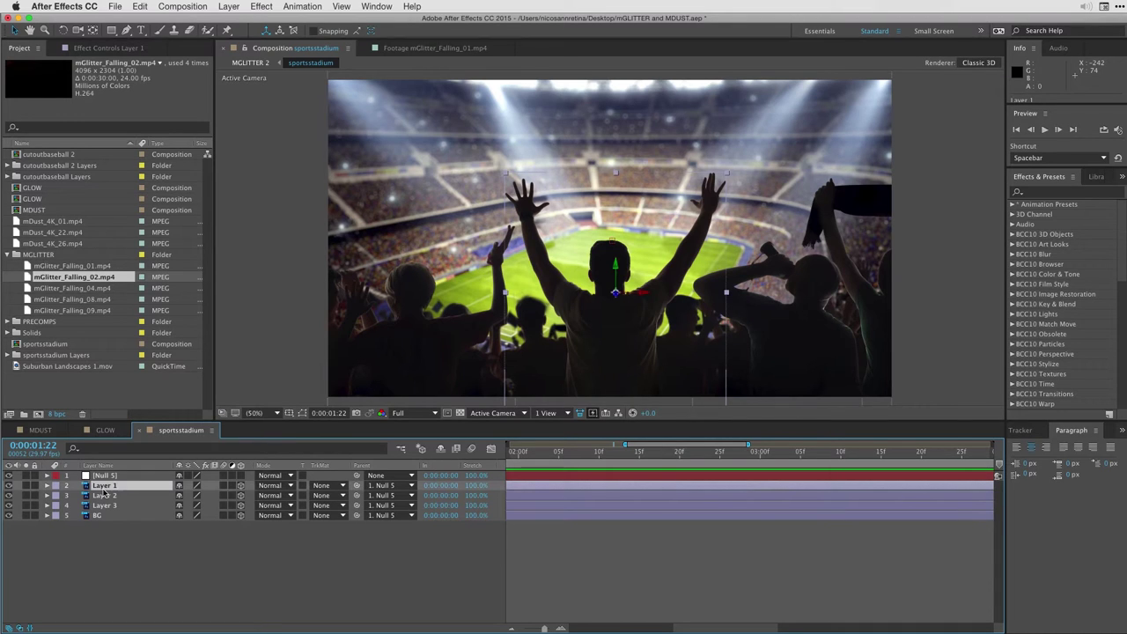
pyautogui.press('p')
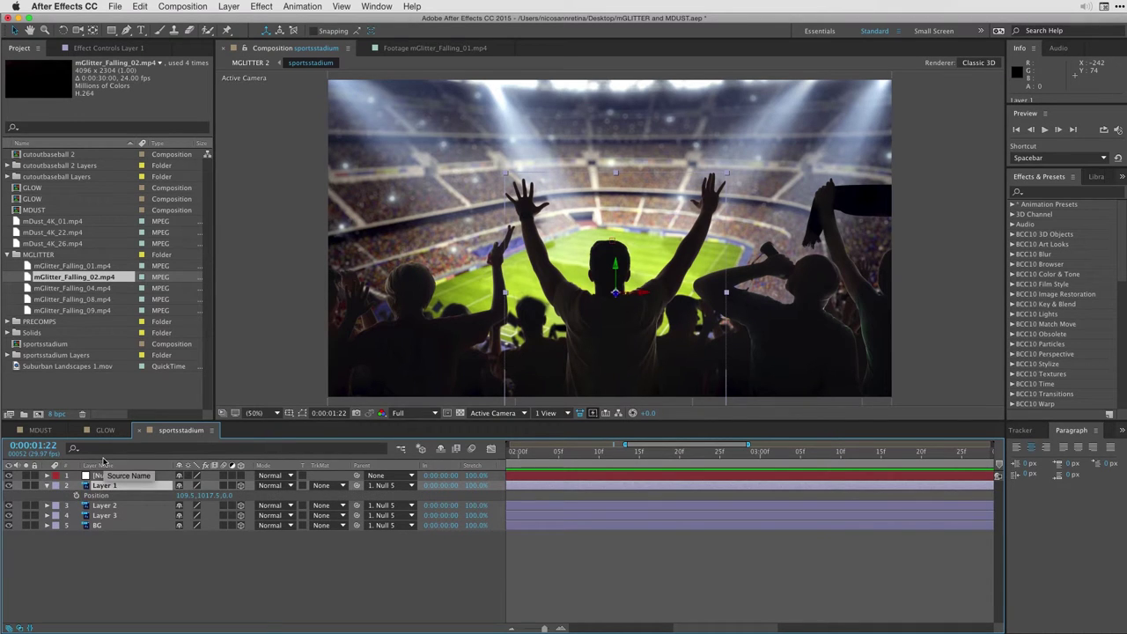
pyautogui.click(228, 495)
pyautogui.write('-1100')
pyautogui.press('Return')
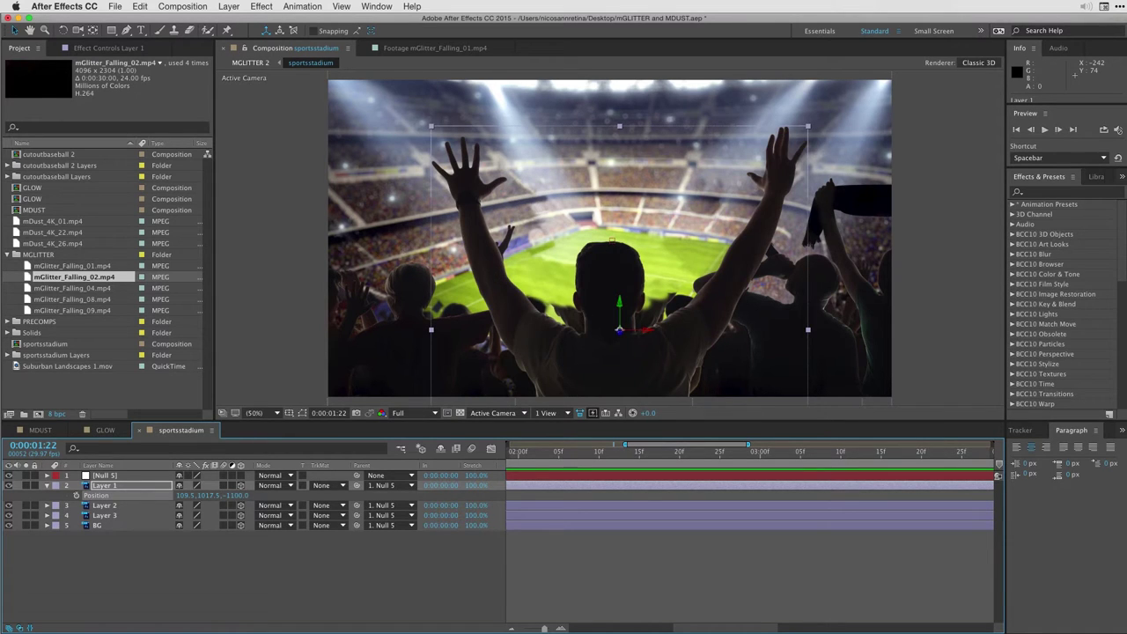
# Scale Layer 1 down to 65% and raise it higher in the frame.
pyautogui.press('s')
pyautogui.moveTo(231, 496); pyautogui.dragTo(212, 496)
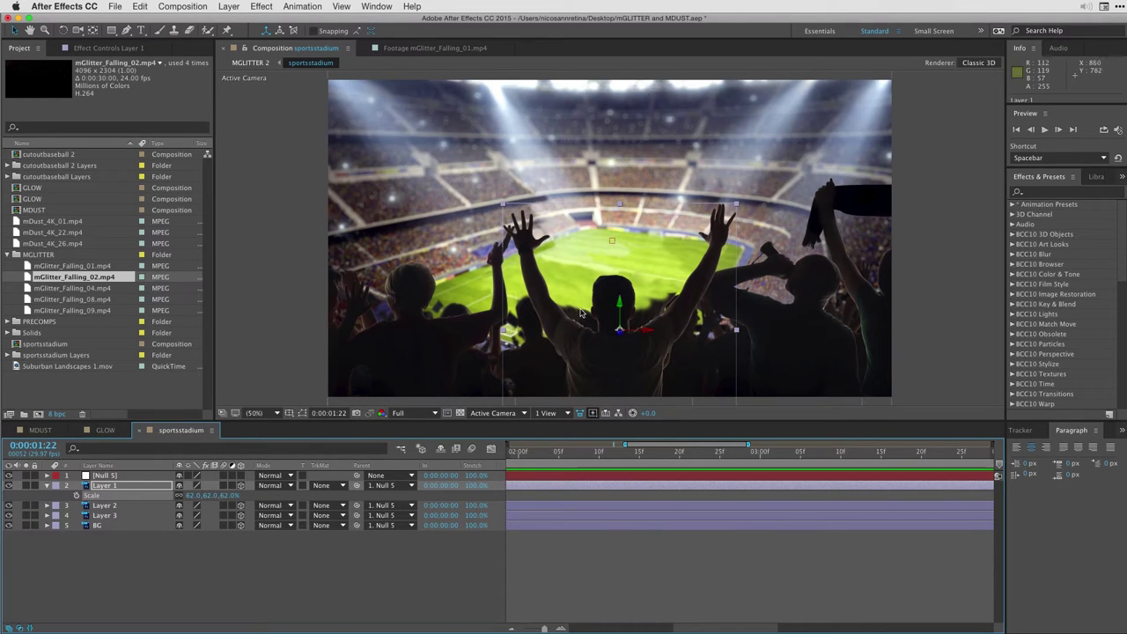
pyautogui.moveTo(619, 302); pyautogui.dragTo(619, 251)
pyautogui.click(97, 505)
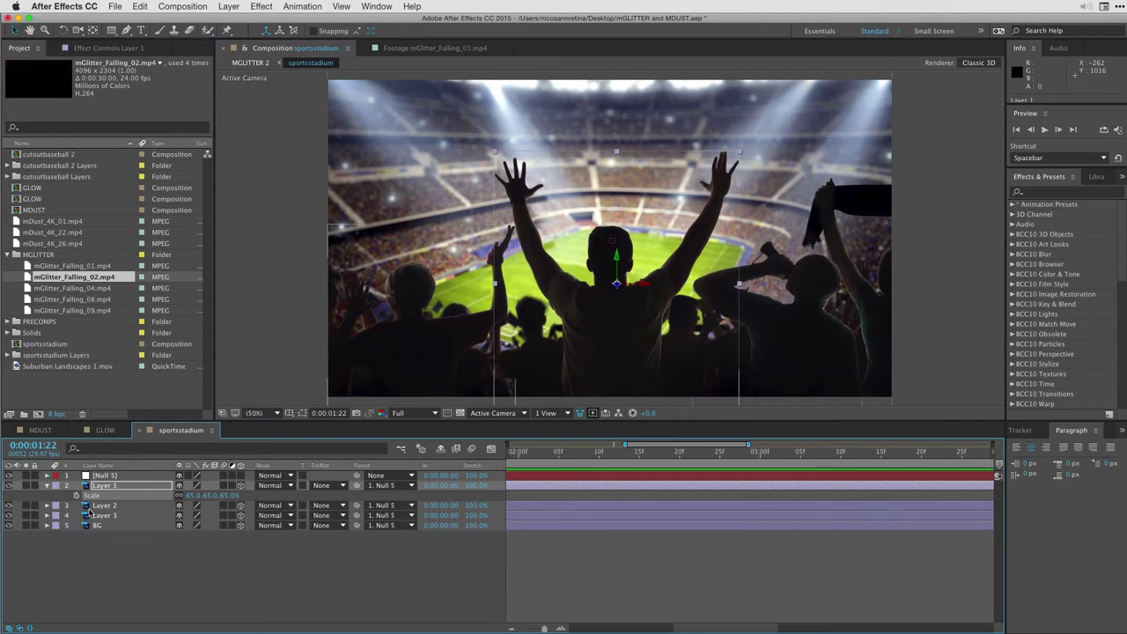
# Scale Layer 2 to 81% and move it up and to the right in the frame.
pyautogui.press('p')
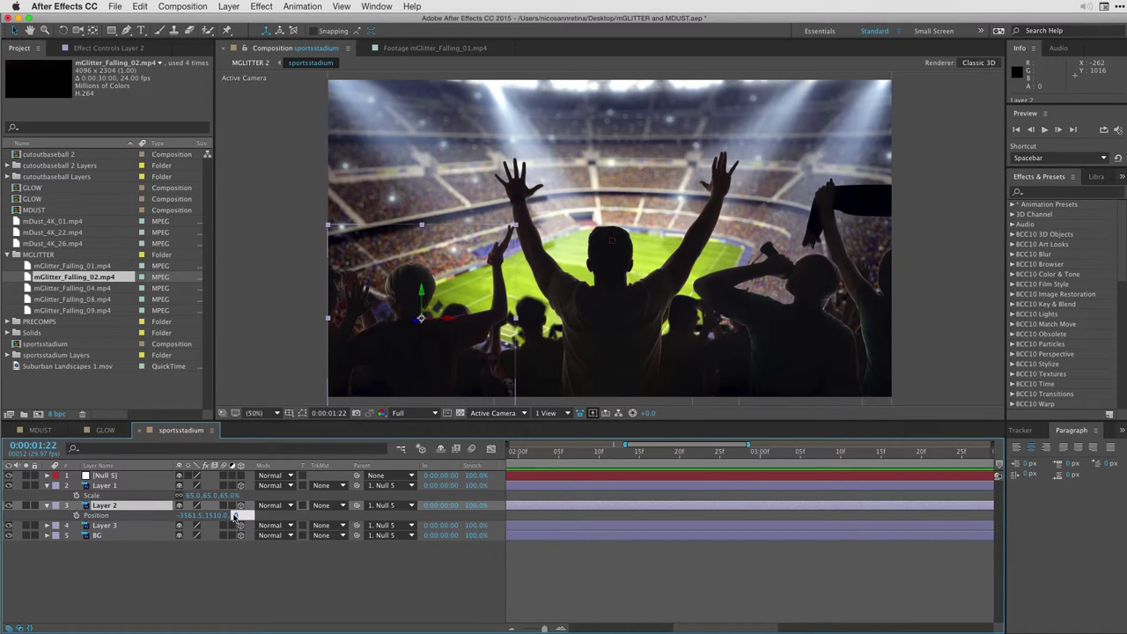
pyautogui.press('Return')
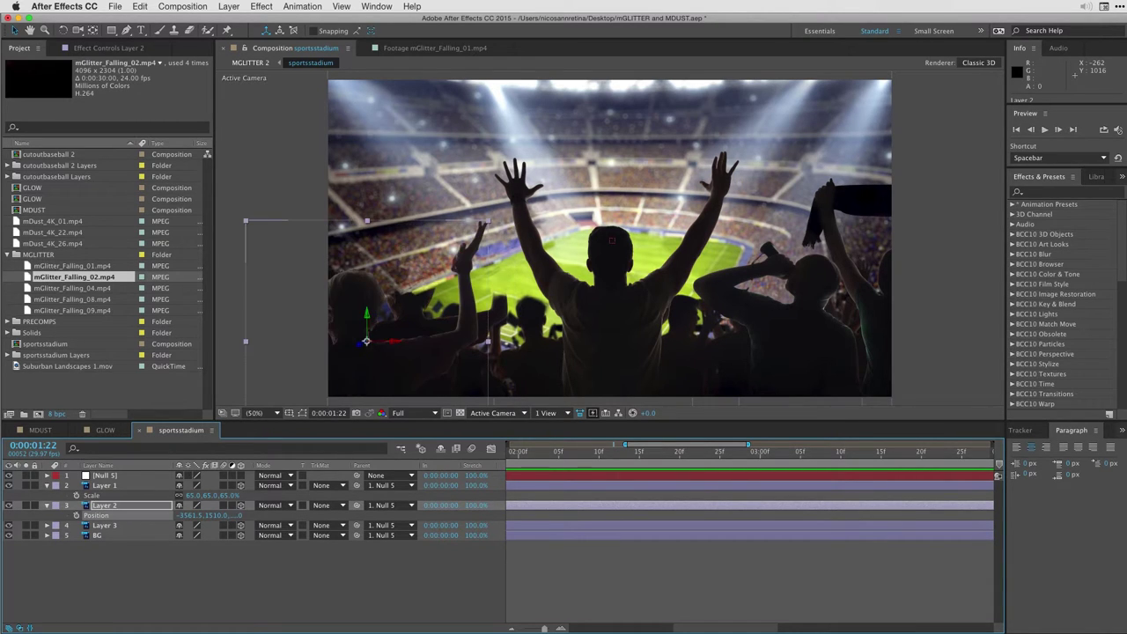
pyautogui.hotkey('shift', 's')
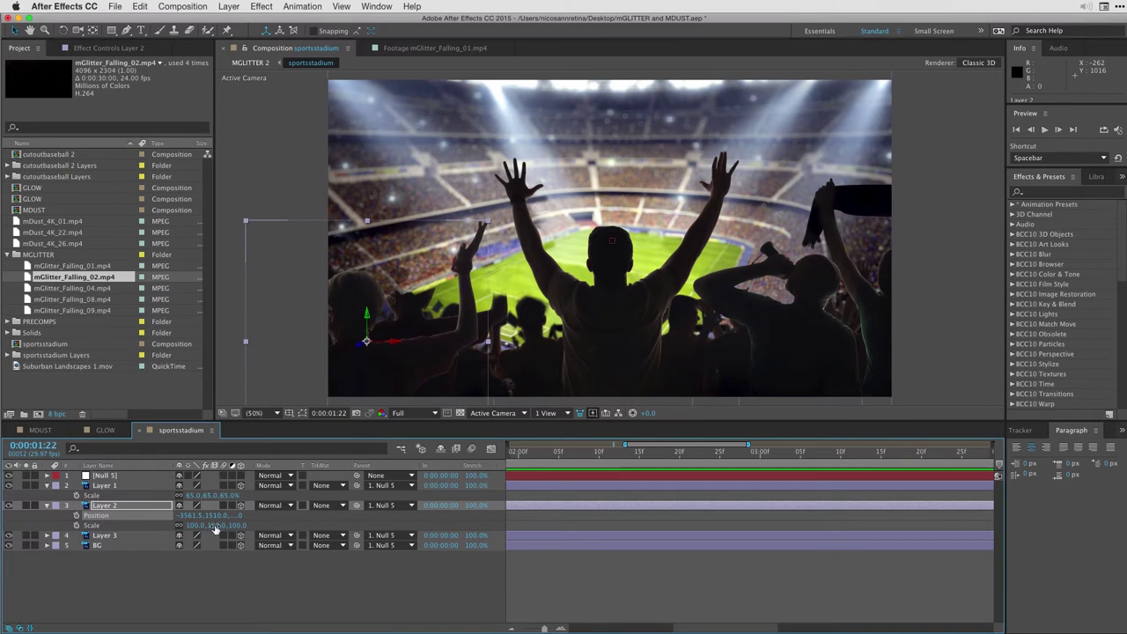
pyautogui.click(216, 526)
pyautogui.write('66')
pyautogui.press('Return')
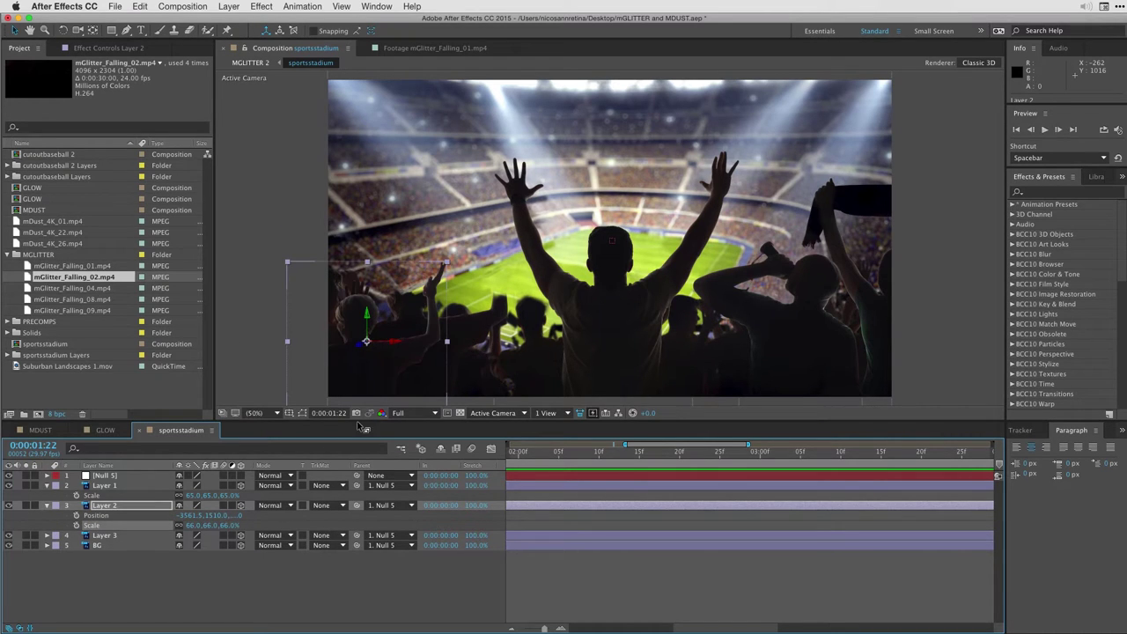
pyautogui.moveTo(383, 333); pyautogui.dragTo(504, 337)
pyautogui.moveTo(396, 364); pyautogui.dragTo(419, 339)
pyautogui.moveTo(201, 524); pyautogui.dragTo(214, 525)
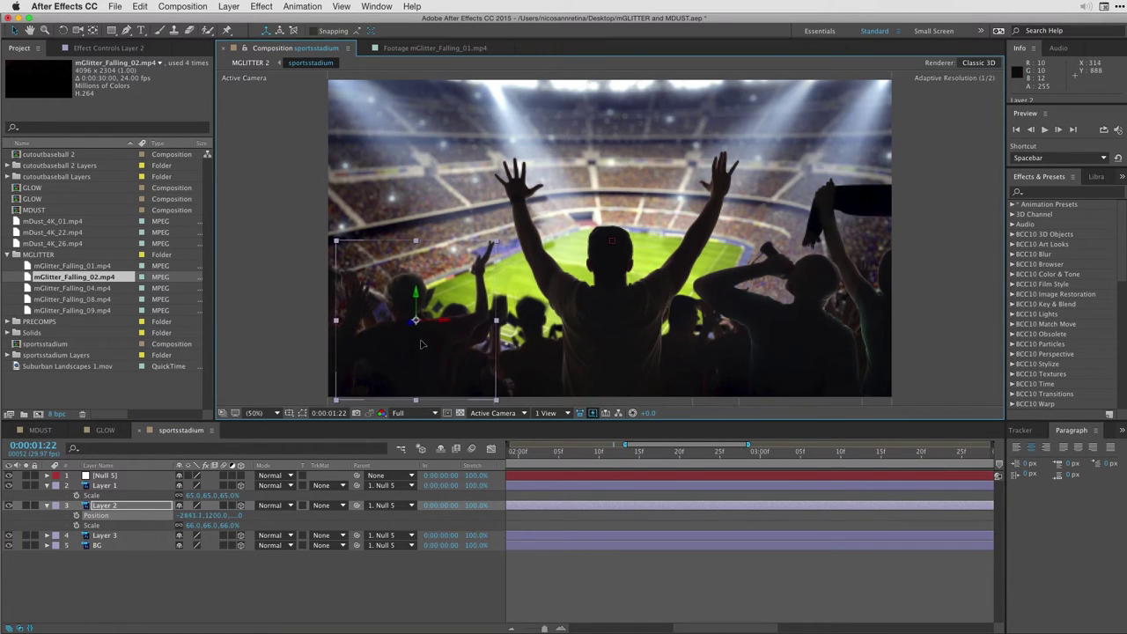
# Push Layer 3 back to Z -400 at 80% scale and shift it left to X 2772.
pyautogui.click(104, 536)
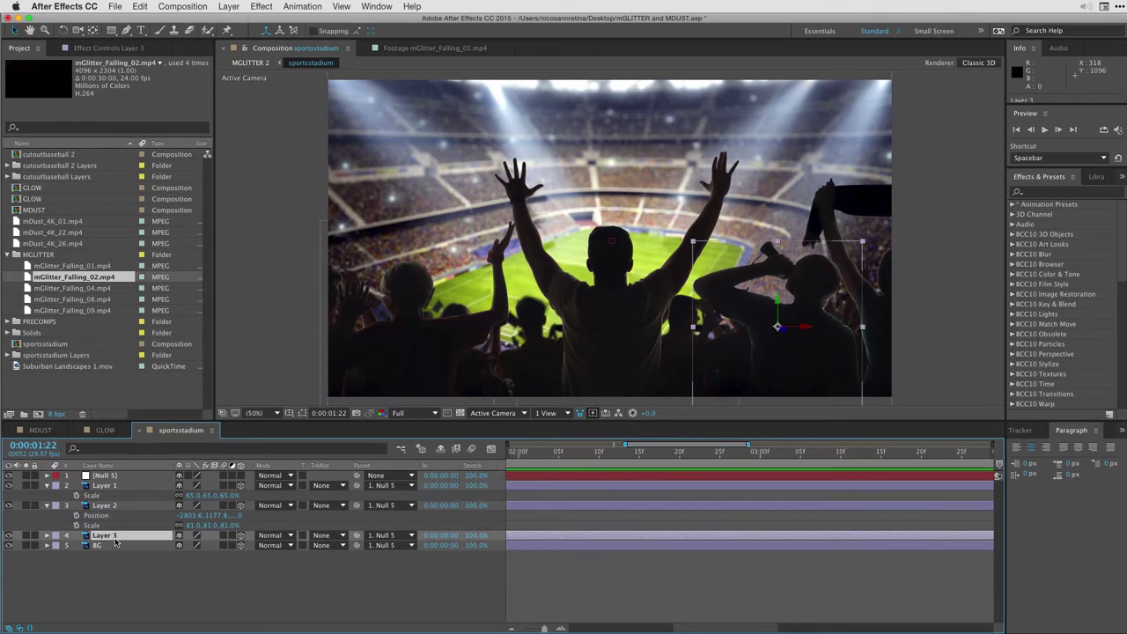
pyautogui.press('p')
pyautogui.click(232, 546)
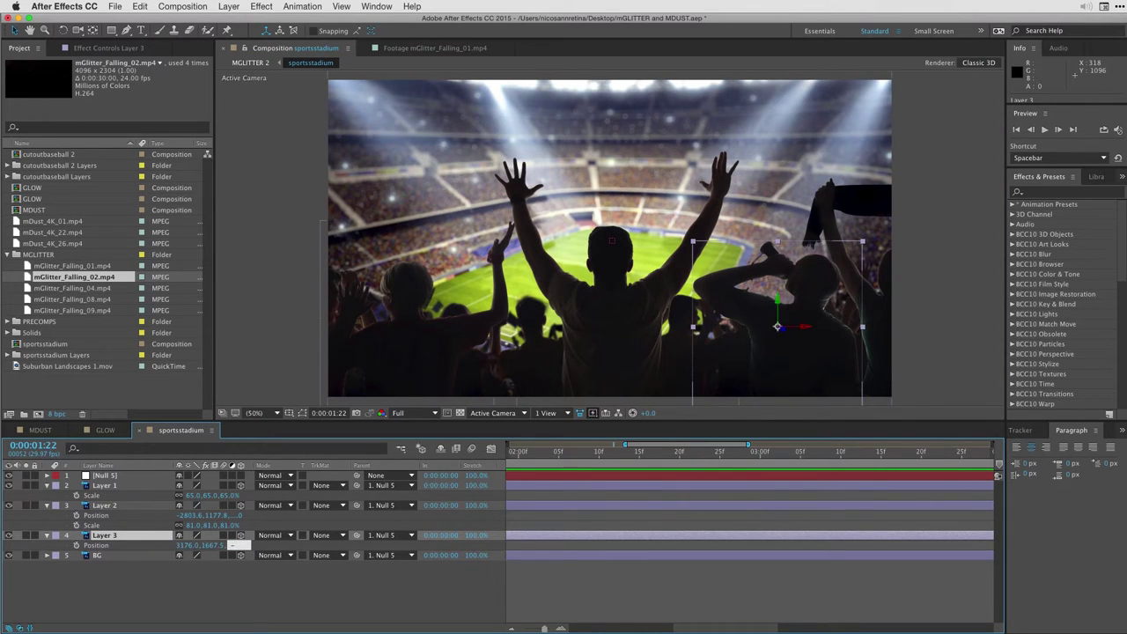
pyautogui.write('-400')
pyautogui.press('Return')
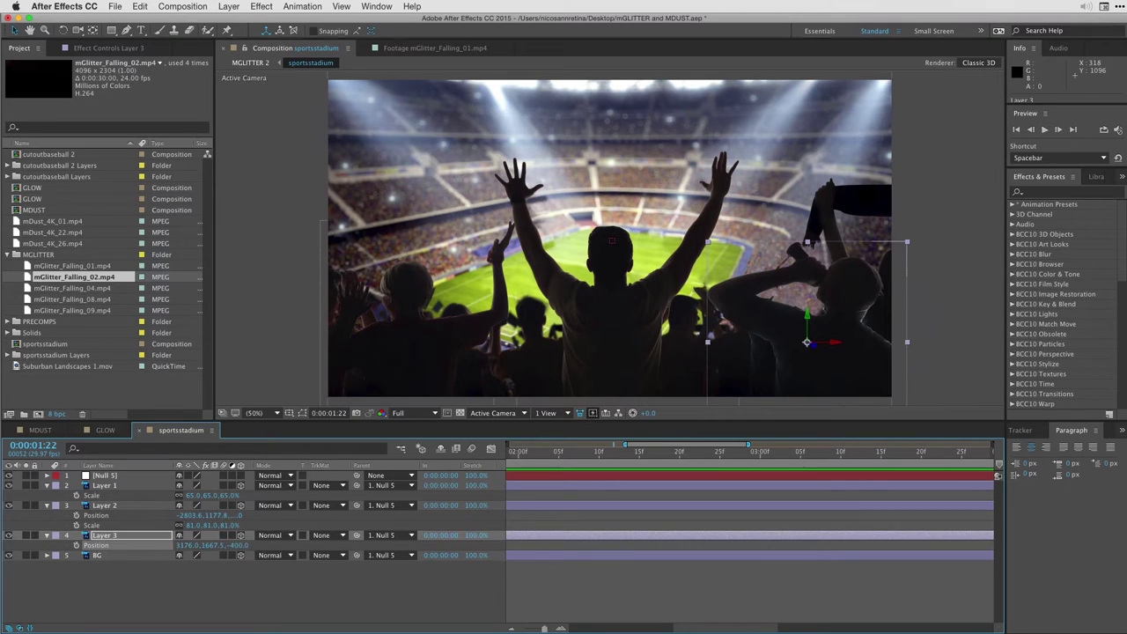
pyautogui.hotkey('shift', 's')
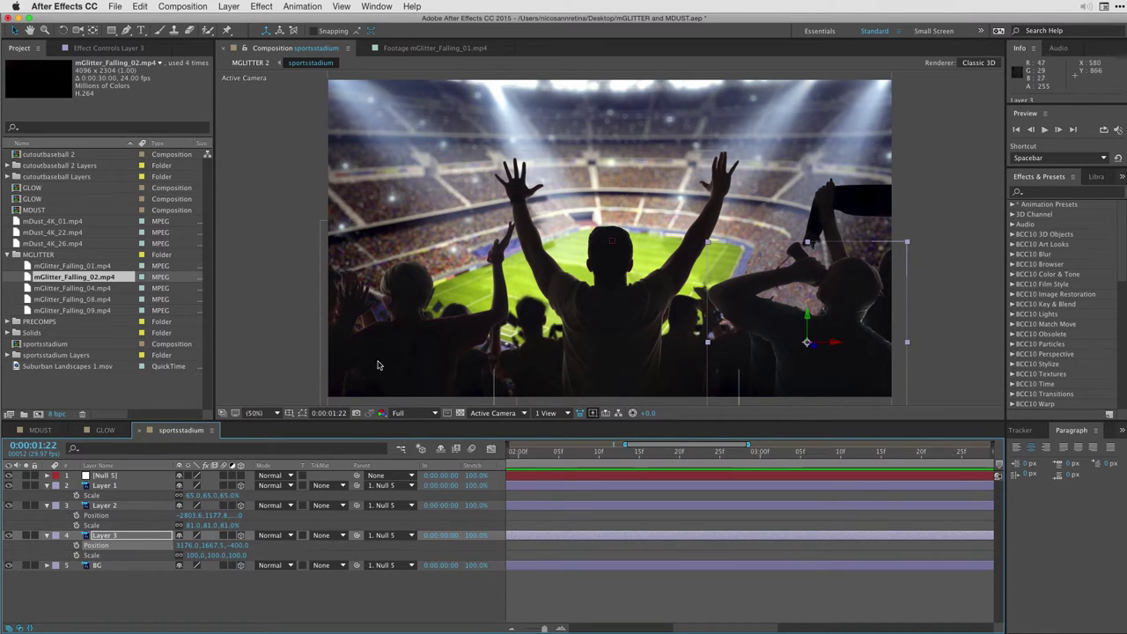
pyautogui.click(238, 557)
pyautogui.write('80')
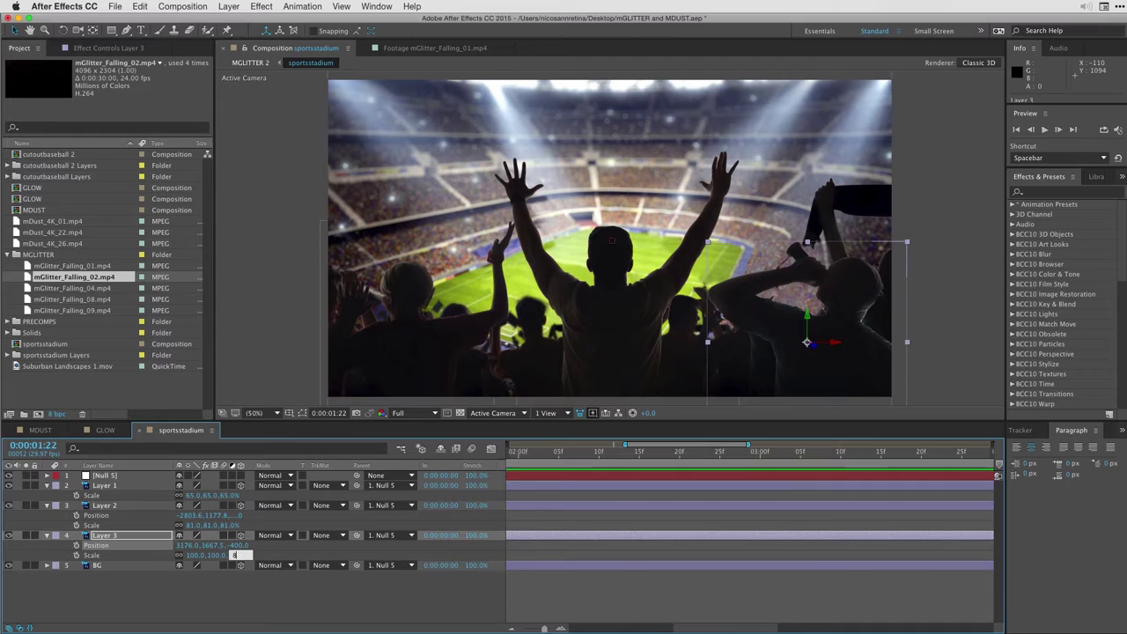
pyautogui.press('Return')
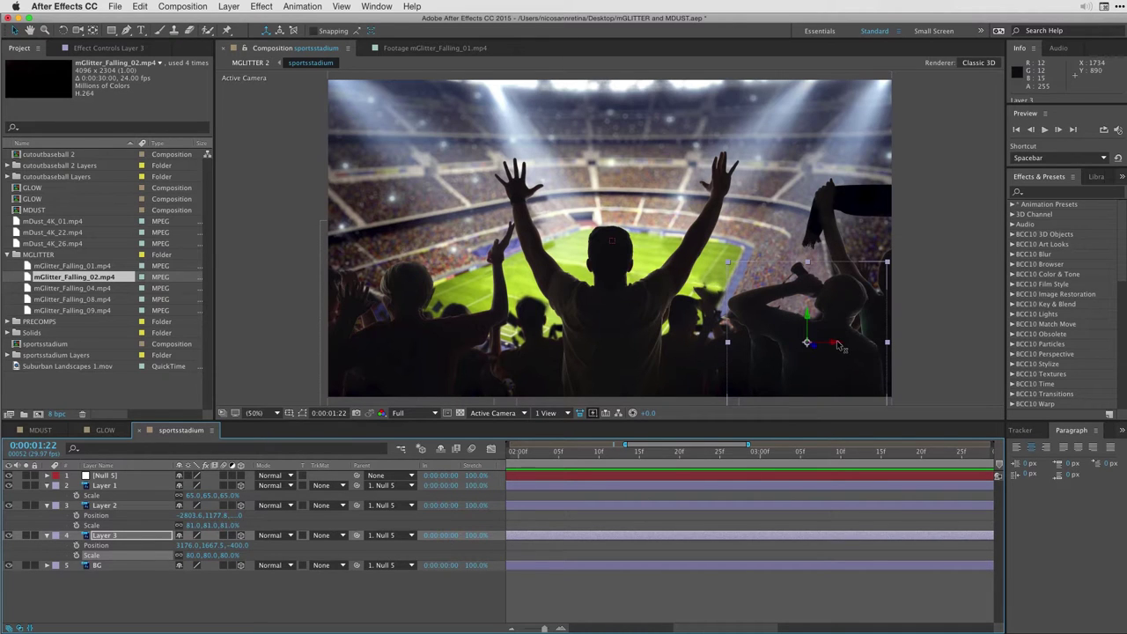
pyautogui.moveTo(841, 343); pyautogui.dragTo(717, 332)
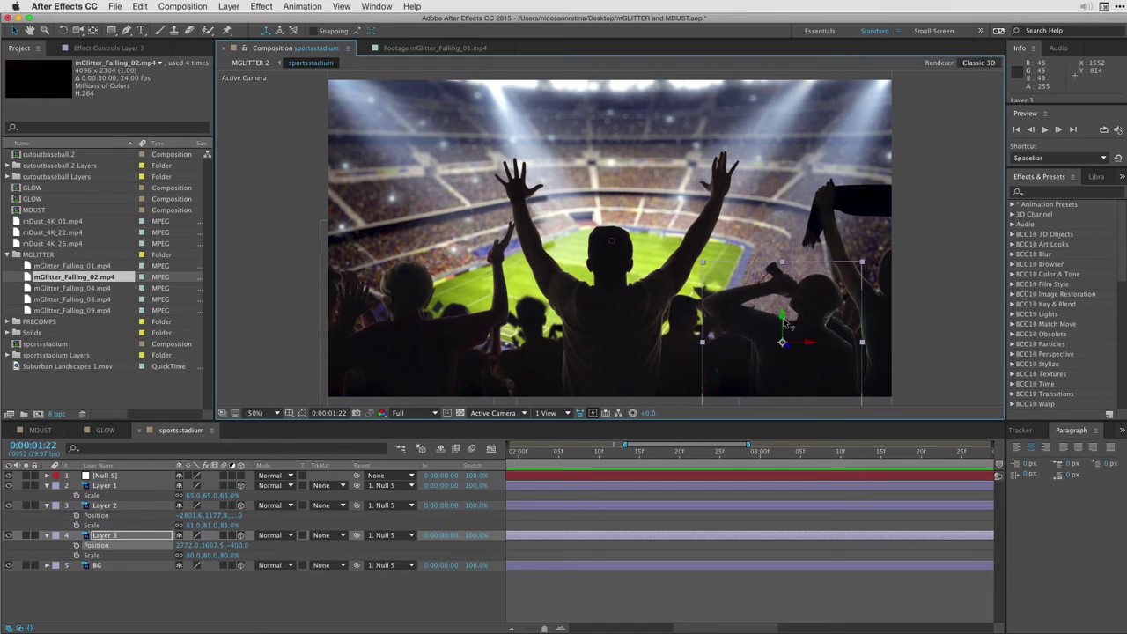
pyautogui.press('F2')
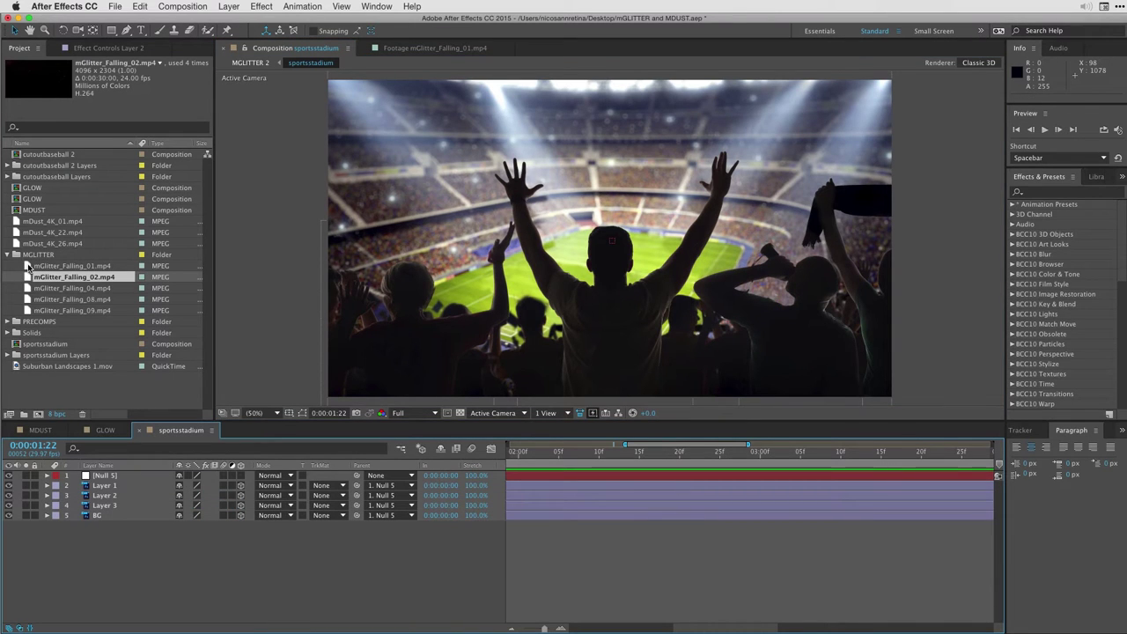
# Trim mGlitter_Falling_01.mp4 so it starts at a frame where glitter is already falling.
pyautogui.doubleClick(33, 265)
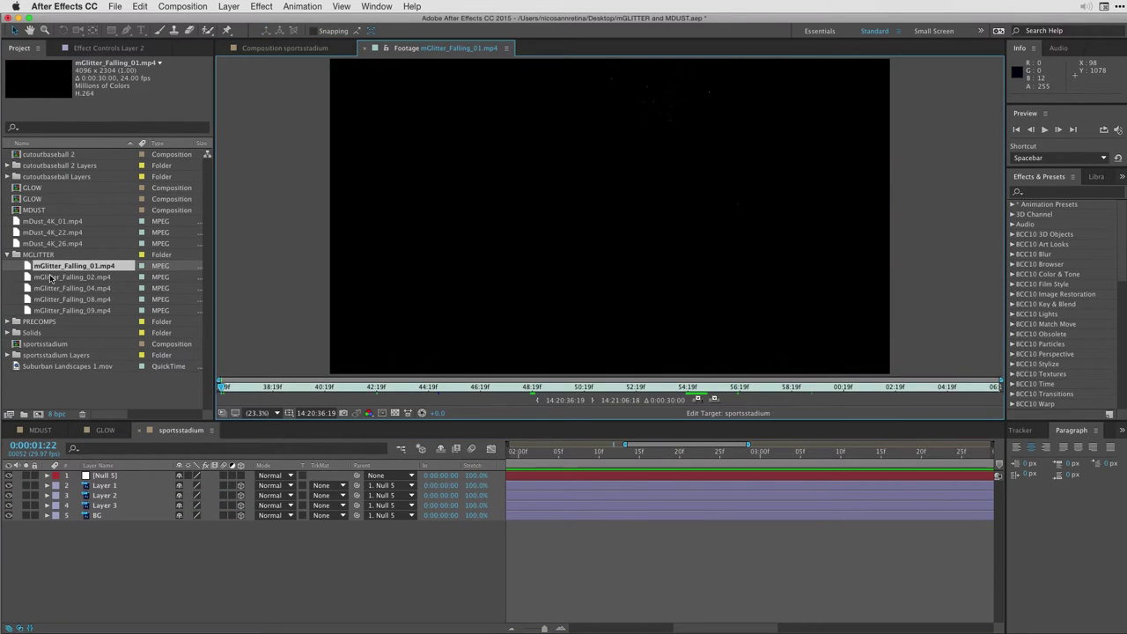
pyautogui.moveTo(532, 386)
pyautogui.mouseDown()
pyautogui.moveTo(644, 385)
pyautogui.moveTo(532, 388)
pyautogui.mouseUp()
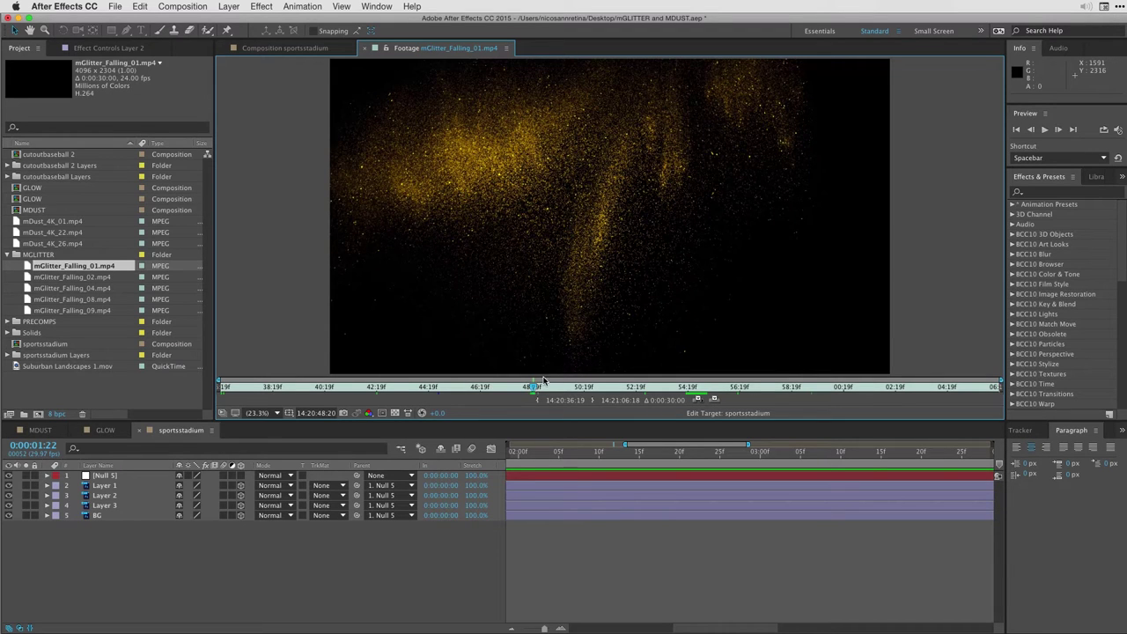
pyautogui.hotkey('alt', '[')
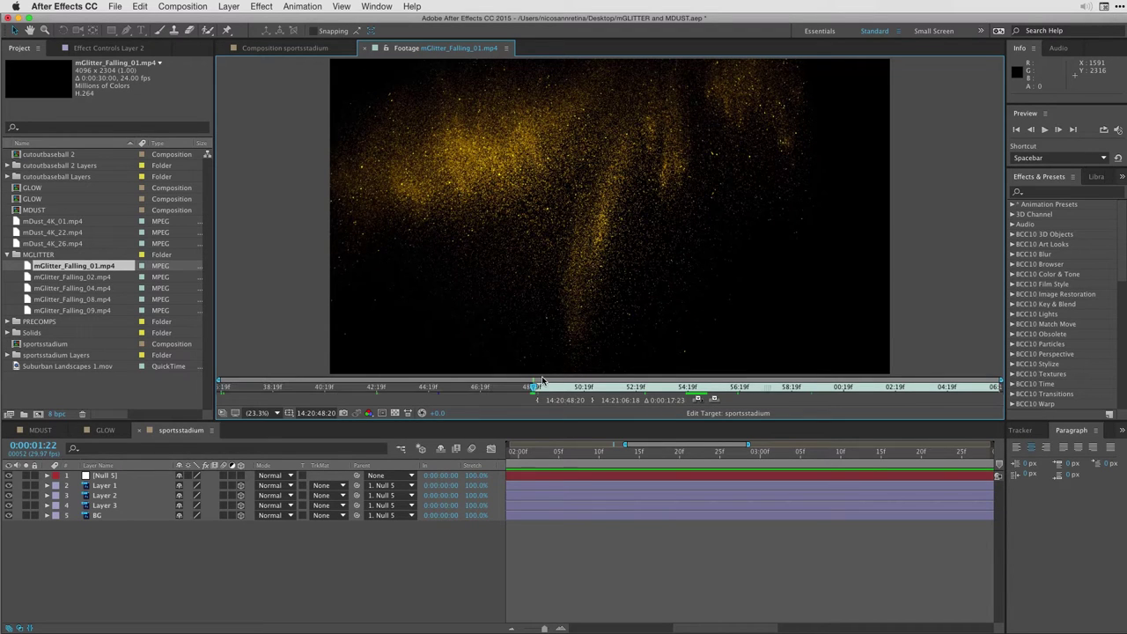
# Trim mGlitter_Falling_02.mp4 to start later, once its glitter is falling.
pyautogui.click(31, 276)
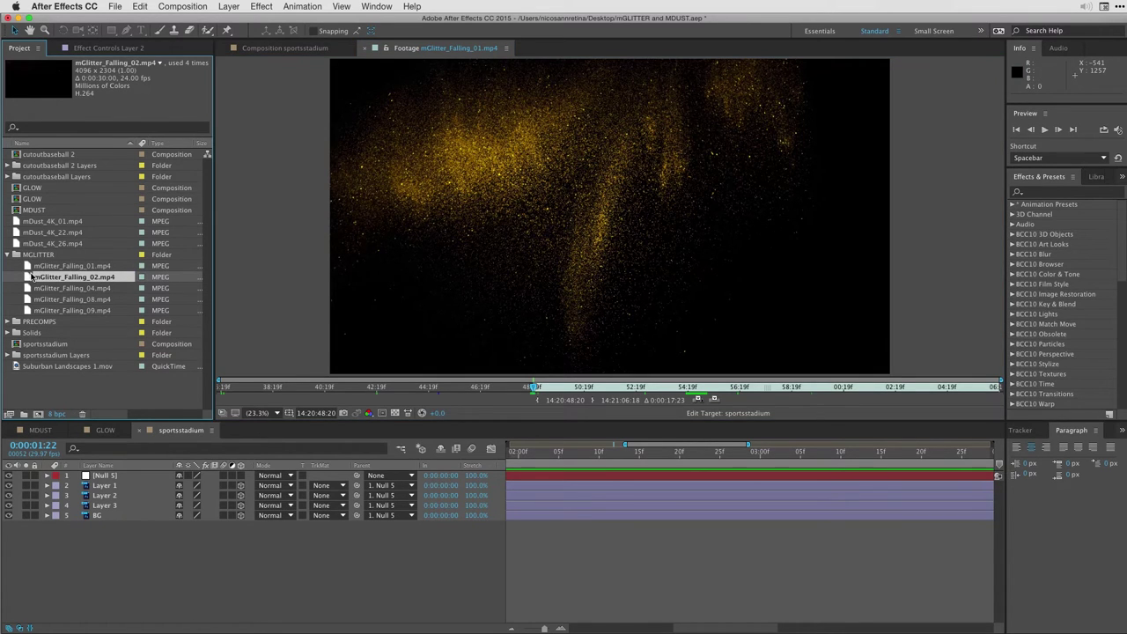
pyautogui.doubleClick(32, 276)
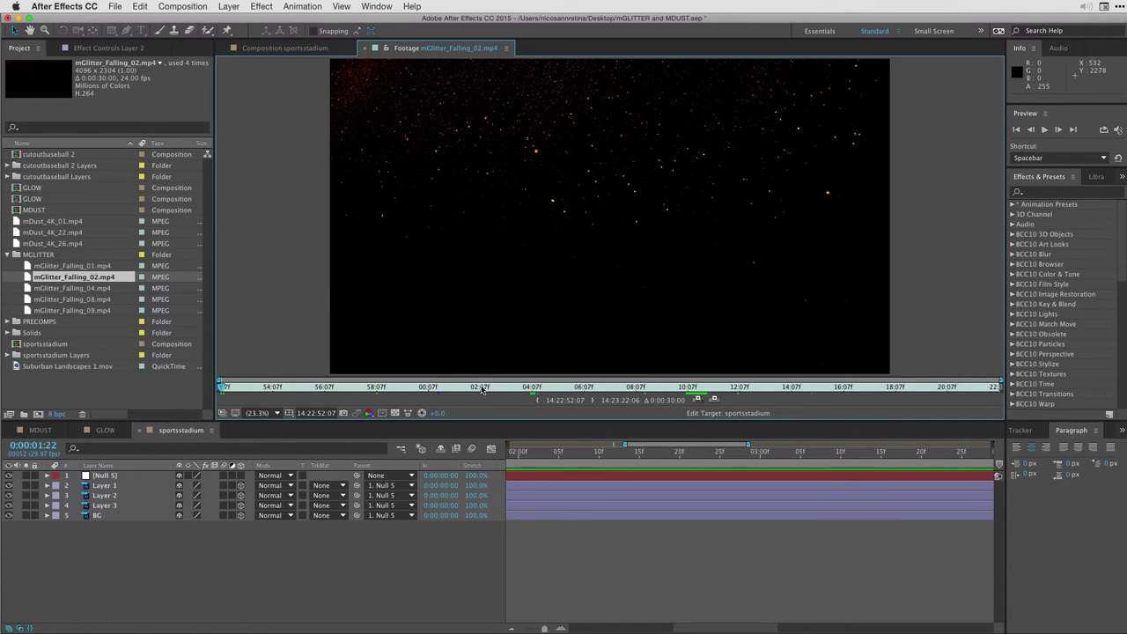
pyautogui.moveTo(482, 389); pyautogui.dragTo(525, 389)
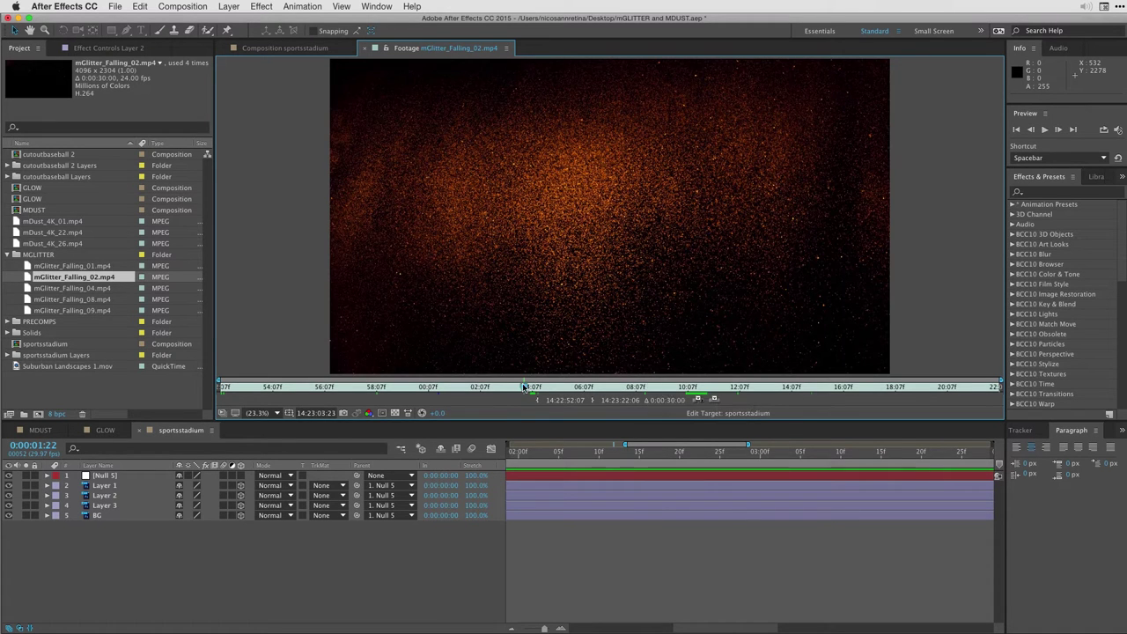
pyautogui.hotkey('alt', '[')
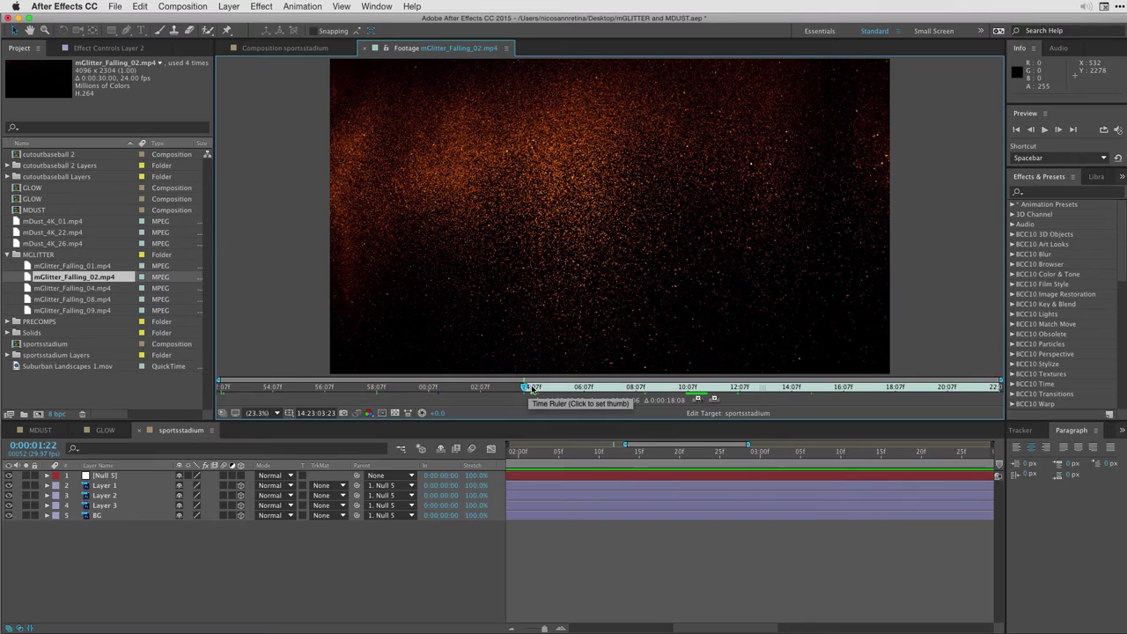
pyautogui.moveTo(534, 389); pyautogui.dragTo(589, 388)
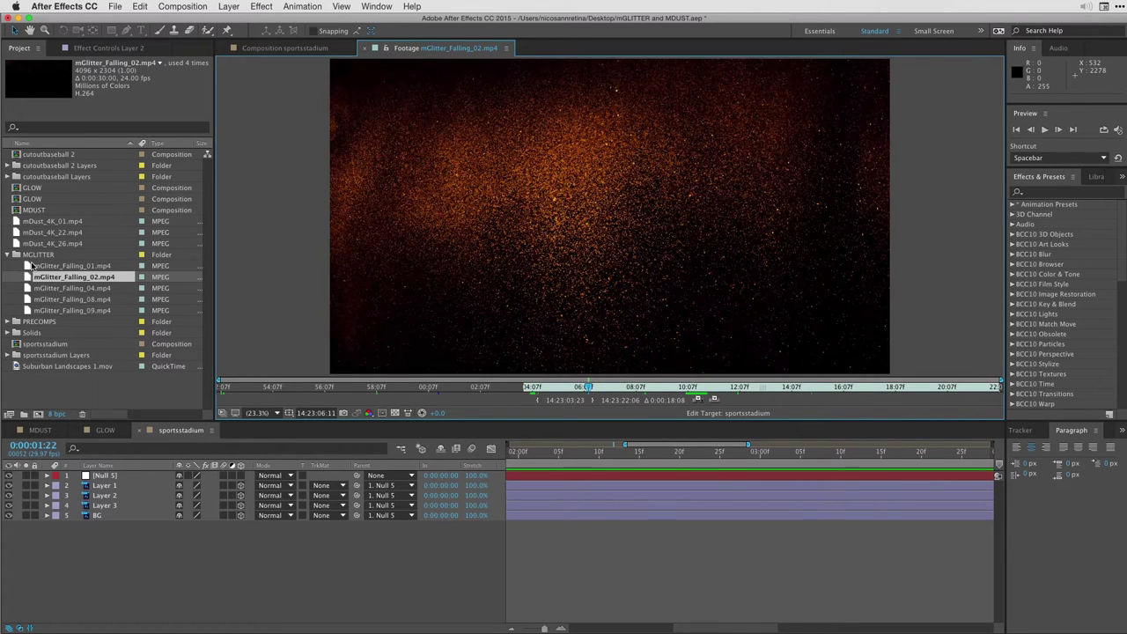
# Place mGlitter_Falling_01.mp4 in the sportsstadium timeline as a 3D layer at Position Z -750.
pyautogui.click(28, 267)
pyautogui.moveTo(29, 269); pyautogui.dragTo(123, 485)
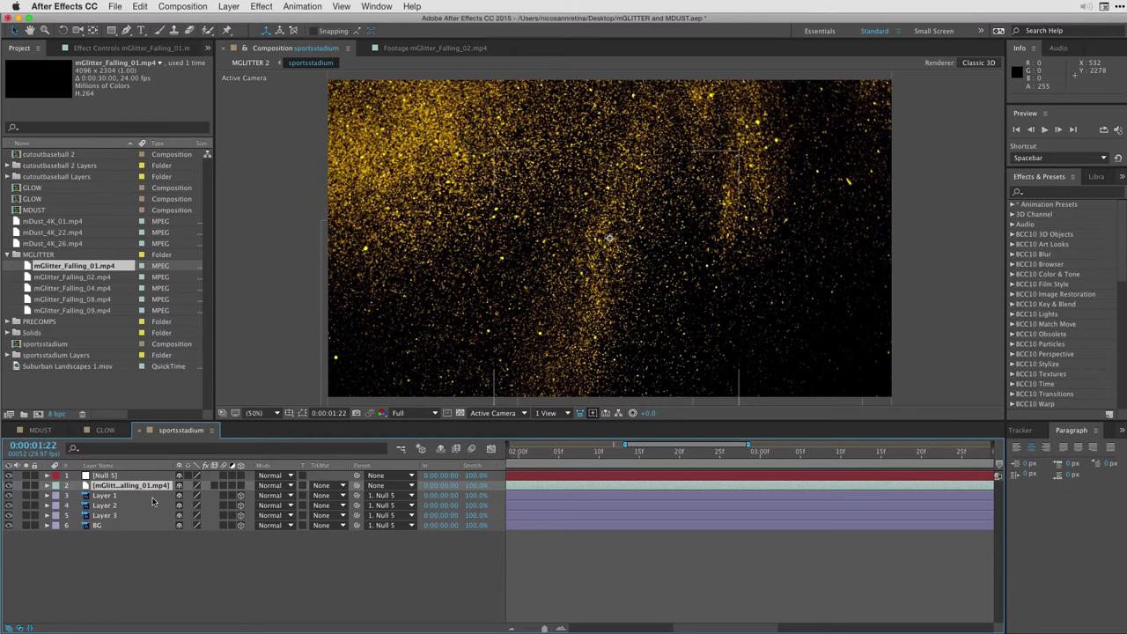
pyautogui.click(241, 485)
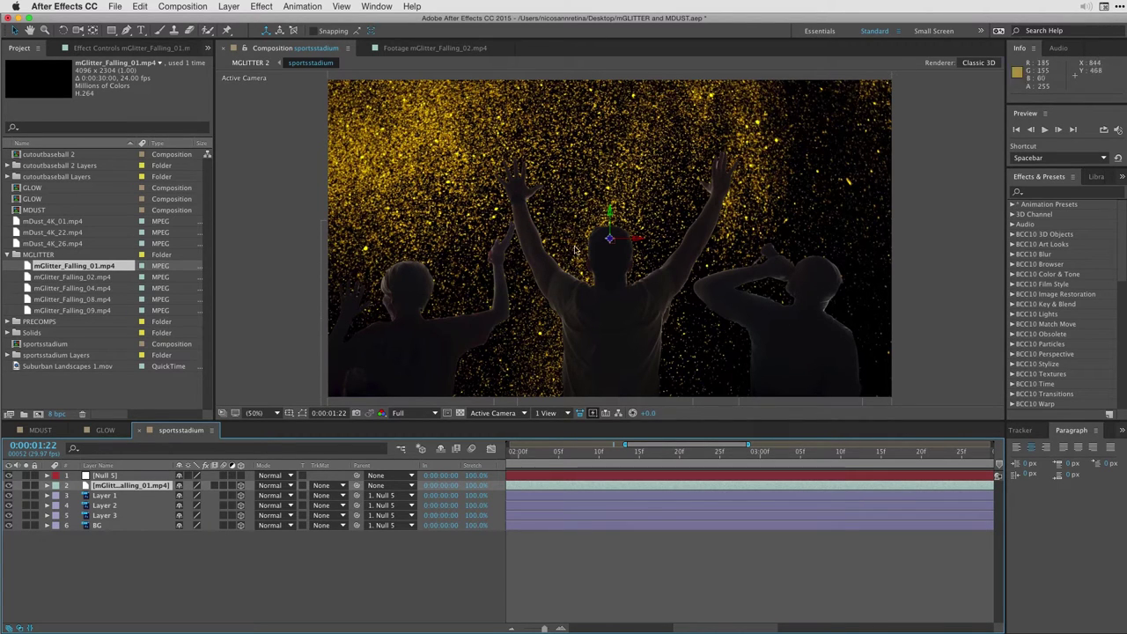
pyautogui.press('p')
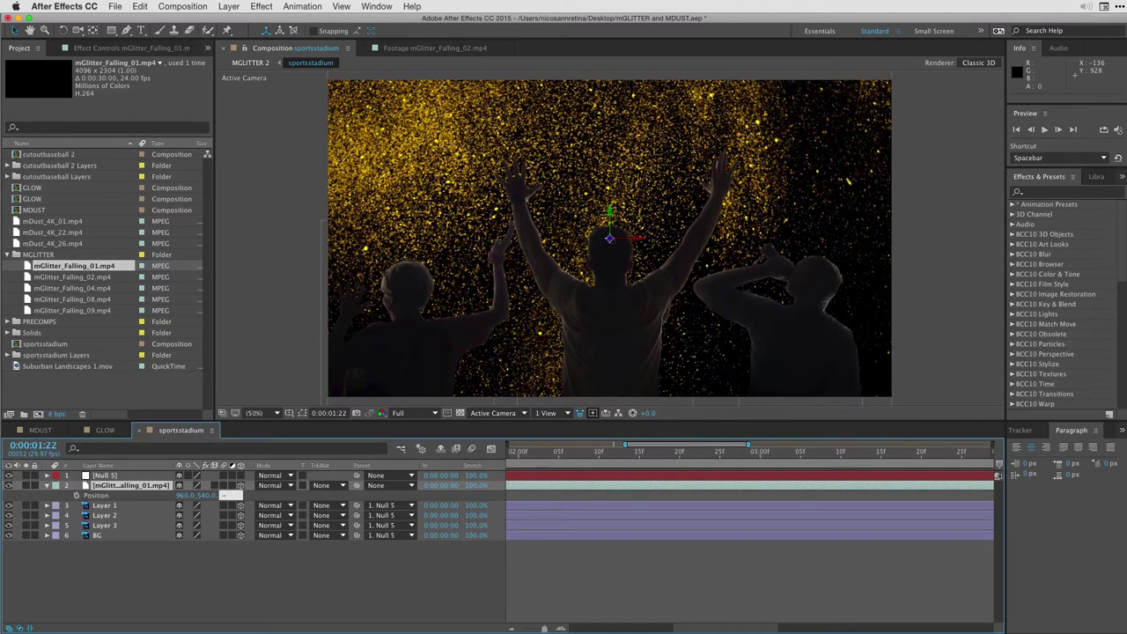
pyautogui.write('-750')
pyautogui.press('Return')
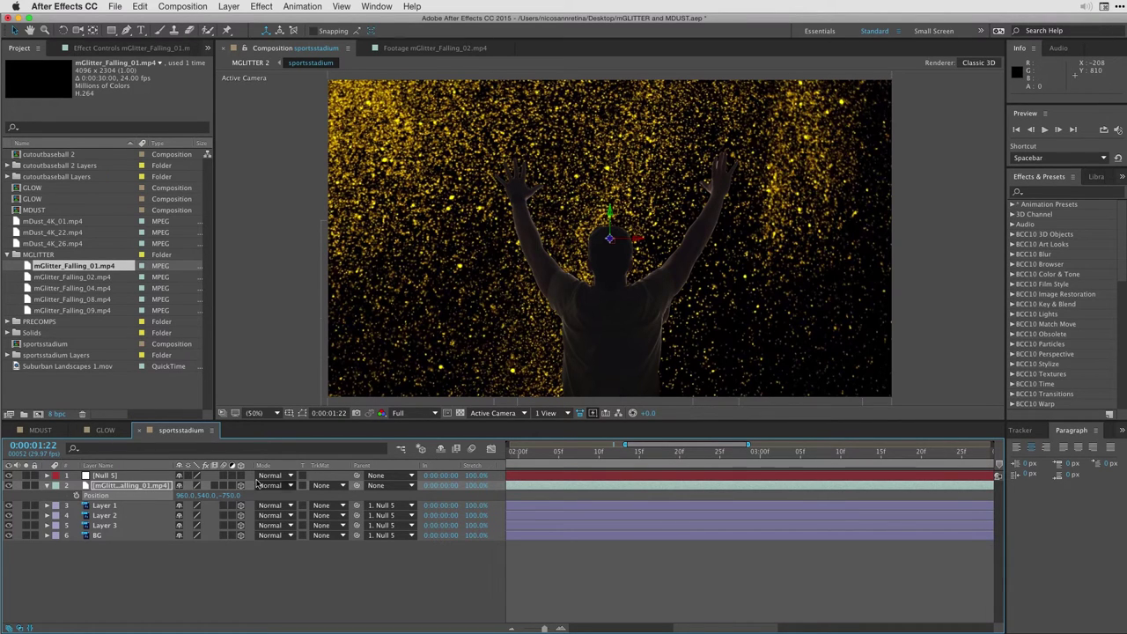
# Set the glitter layer to Screen blending at 50% Opacity and preview the result.
pyautogui.click(280, 486)
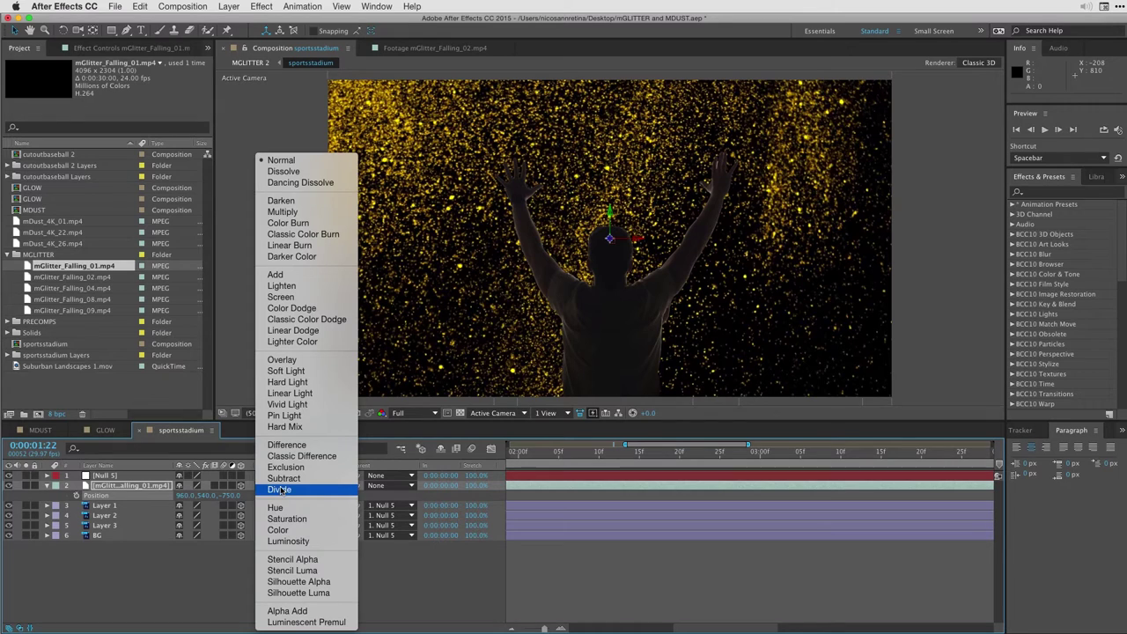
pyautogui.click(293, 300)
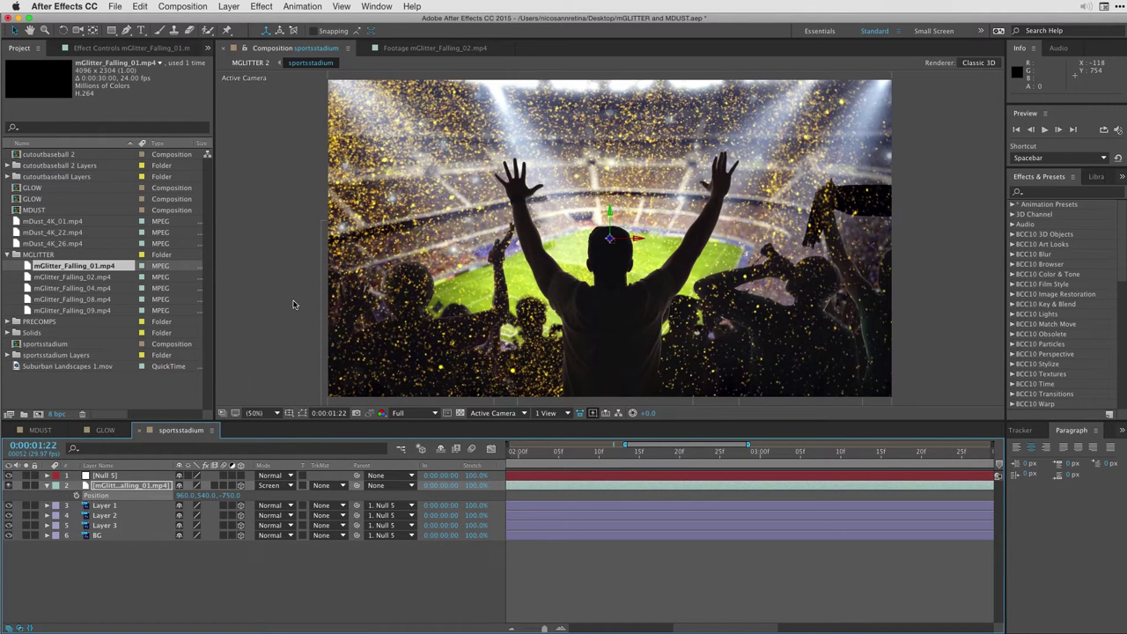
pyautogui.press('t')
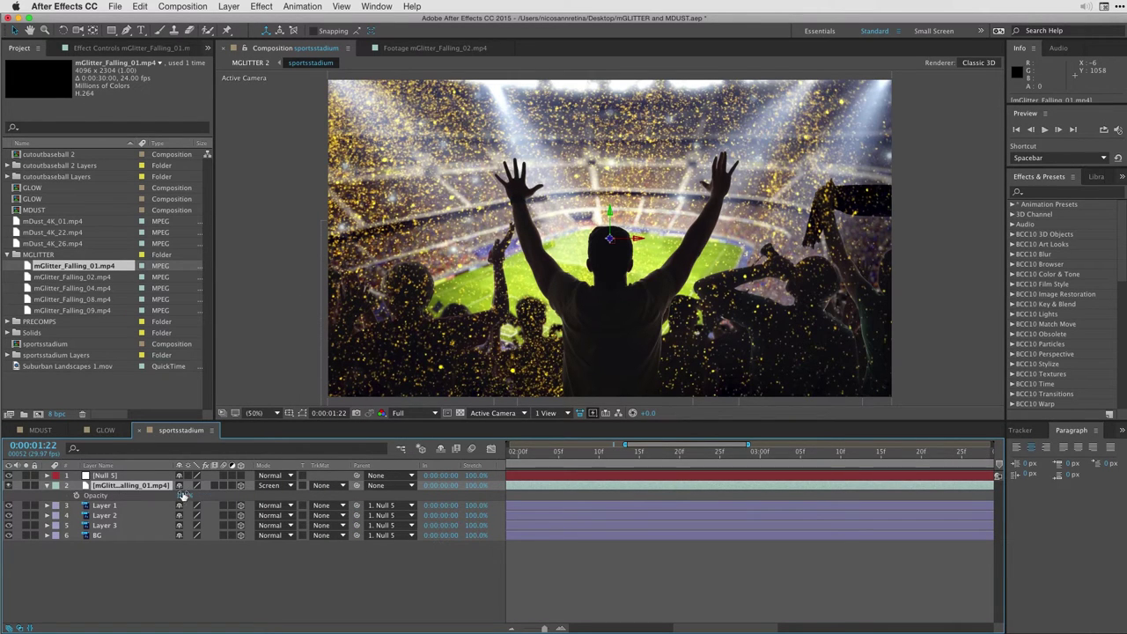
pyautogui.click(188, 495)
pyautogui.write('50')
pyautogui.press('Return')
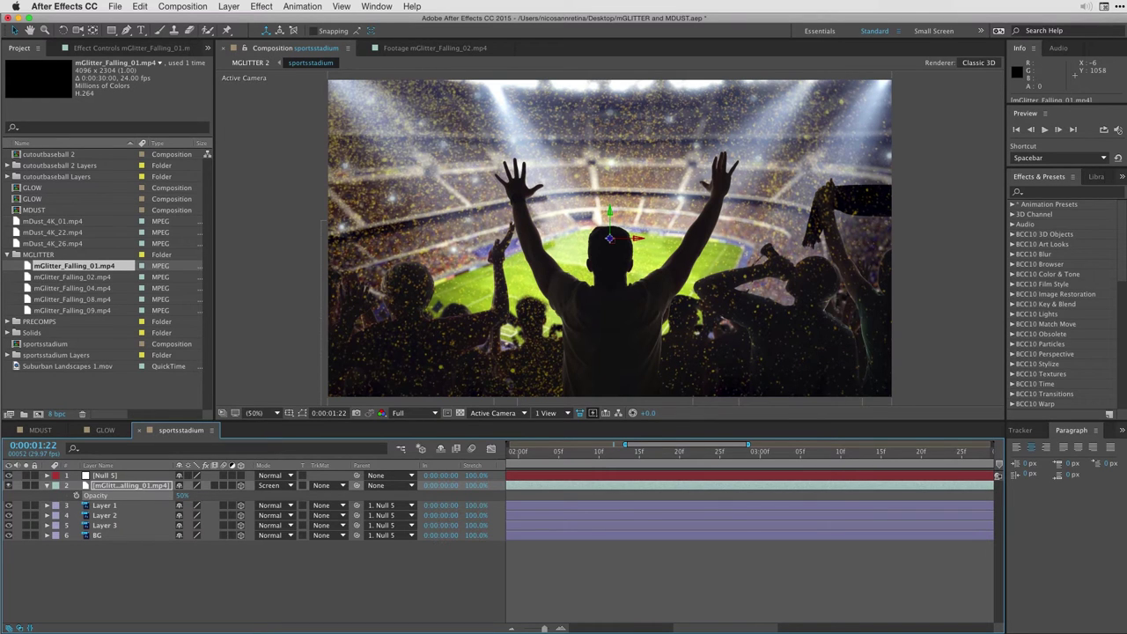
pyautogui.press('space')
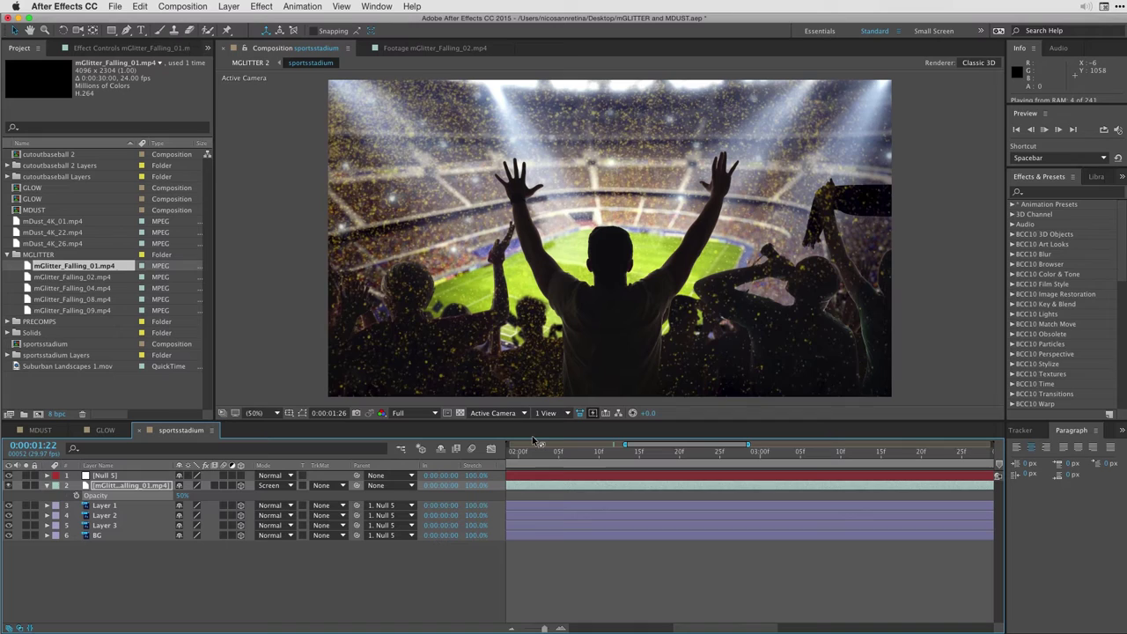
# Place mGlitter_Falling_02.mp4 in the timeline as a 3D layer at Position Z -1150.
pyautogui.press('space')
pyautogui.click(46, 486)
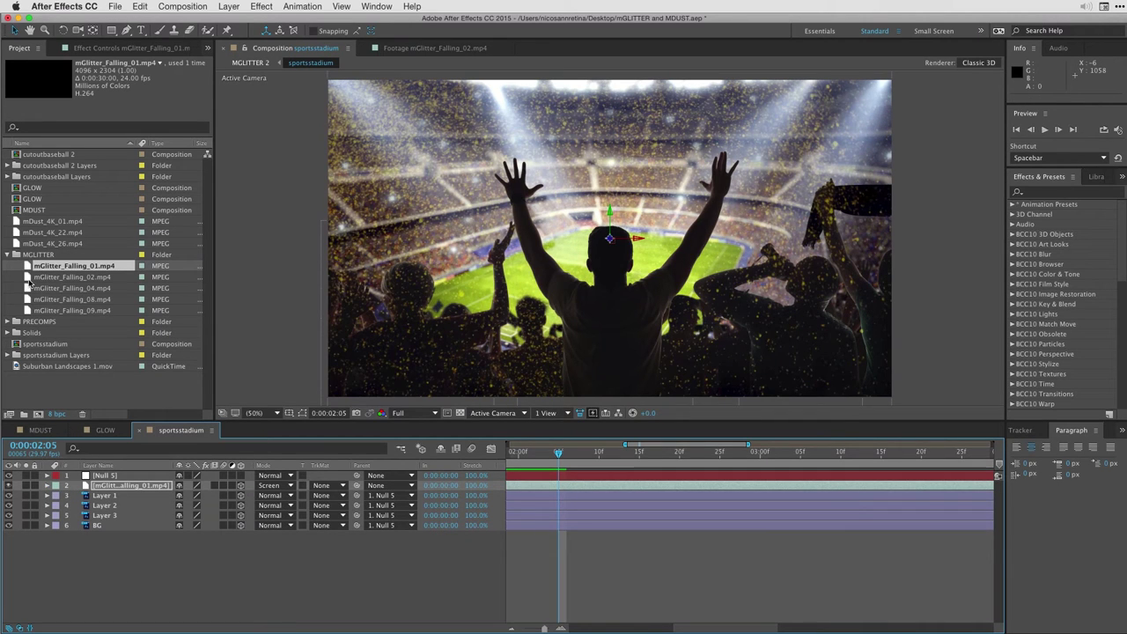
pyautogui.moveTo(31, 278); pyautogui.dragTo(115, 481)
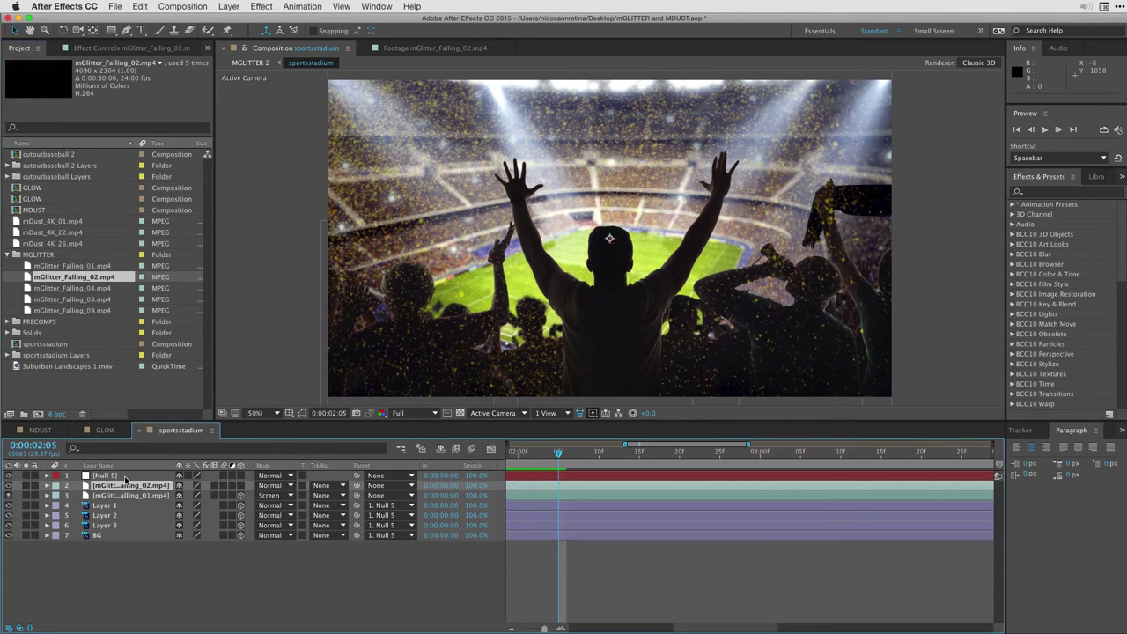
pyautogui.click(241, 486)
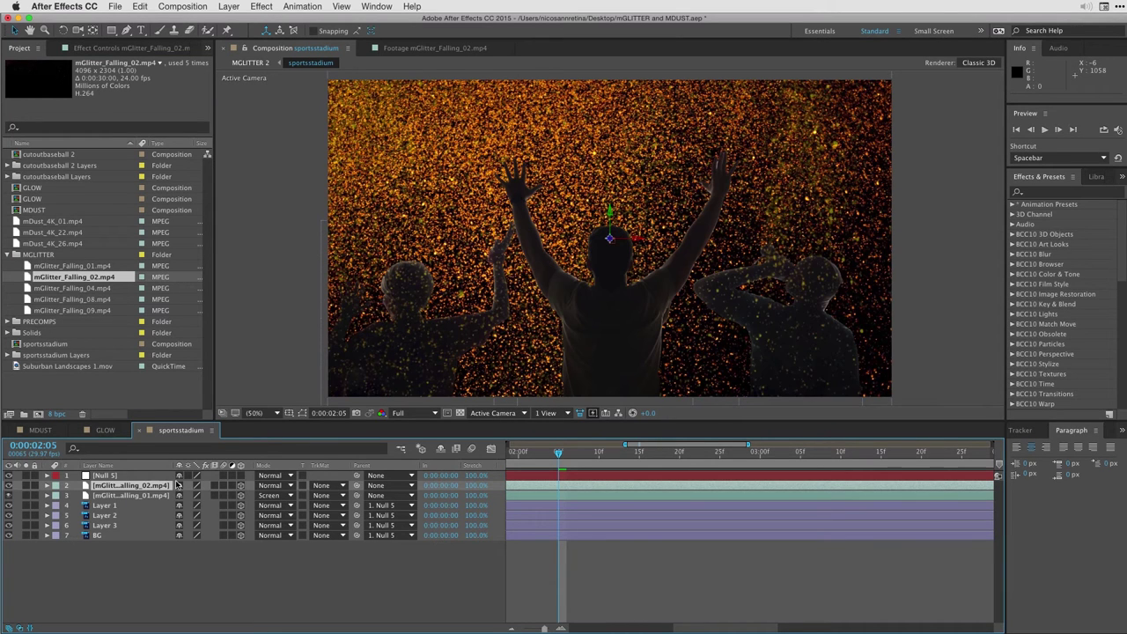
pyautogui.press('p')
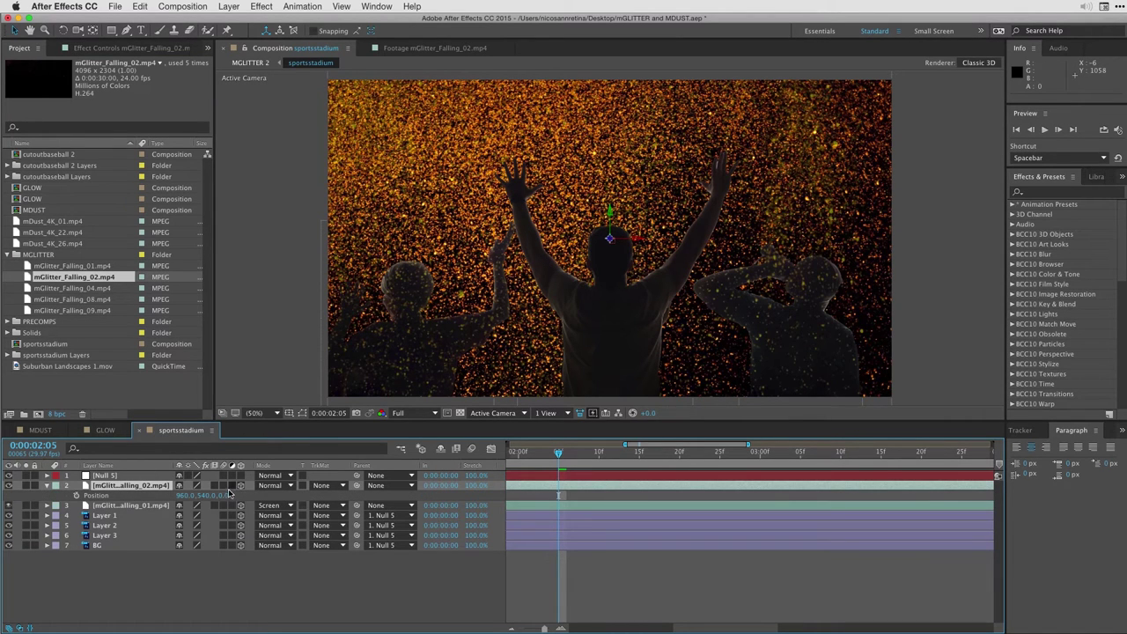
pyautogui.moveTo(229, 494); pyautogui.dragTo(232, 497)
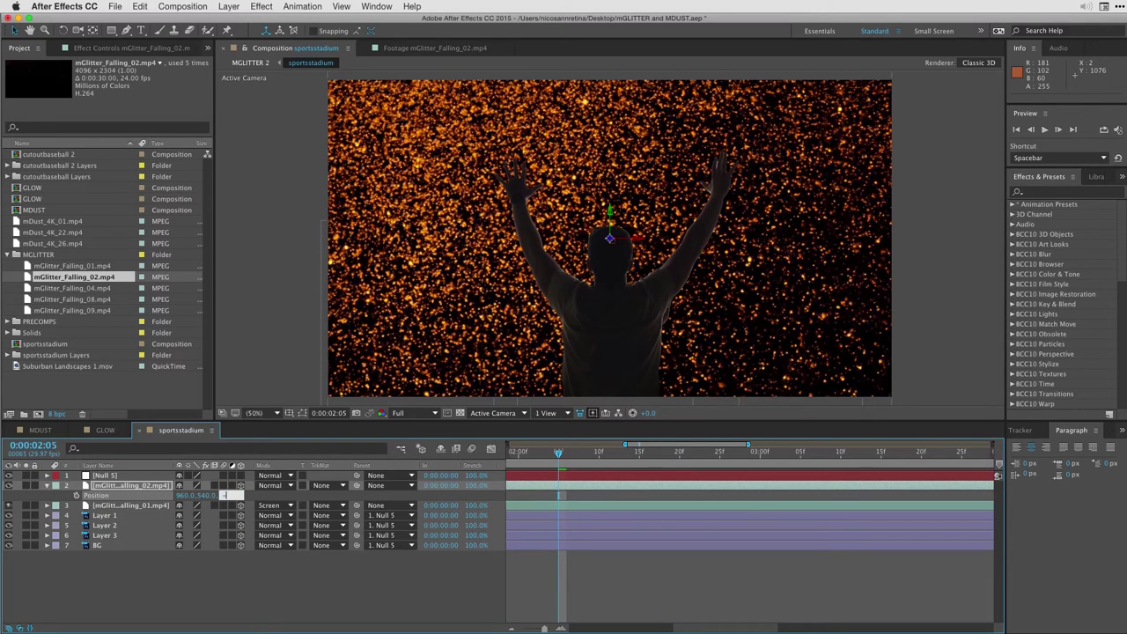
pyautogui.press('Return')
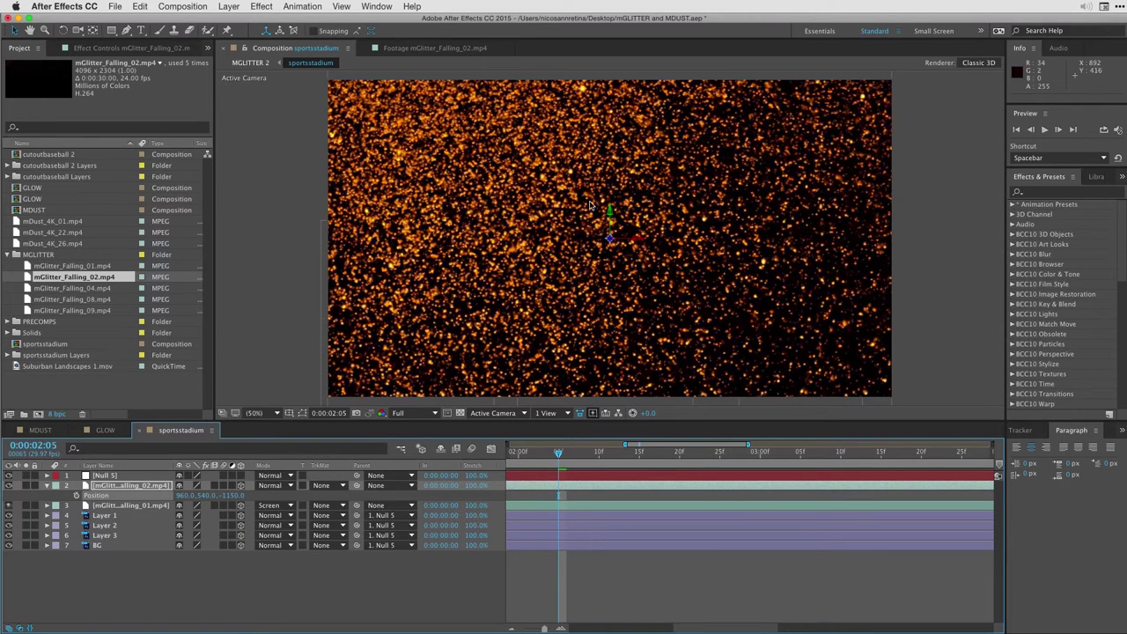
# Switch the second glitter layer to Color Dodge at 20% Opacity and preview it.
pyautogui.click(274, 485)
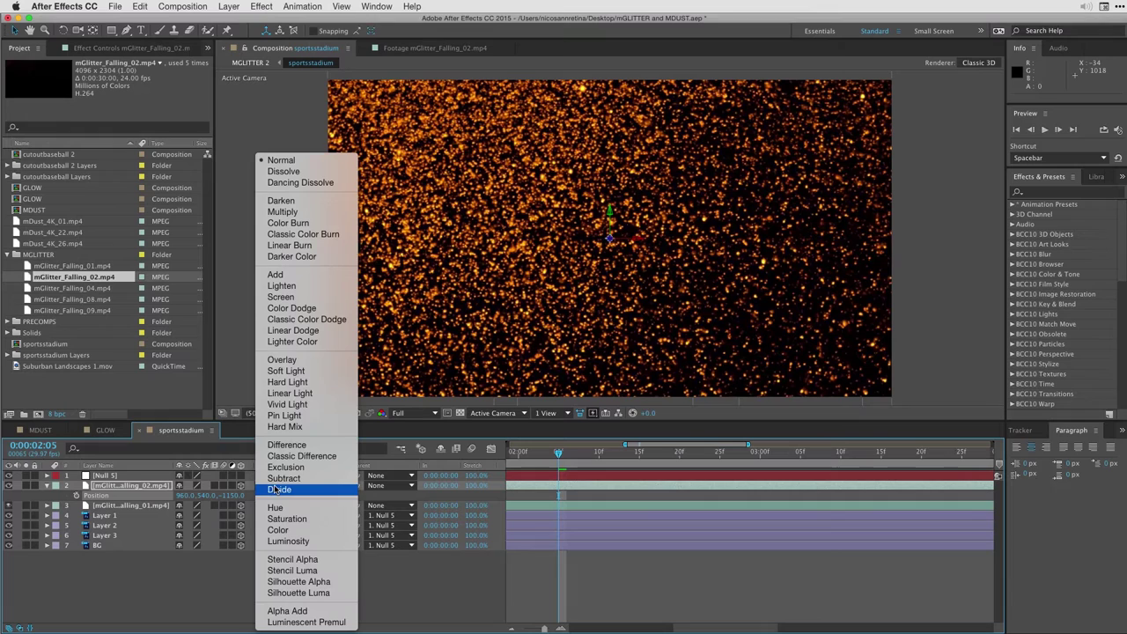
pyautogui.click(282, 296)
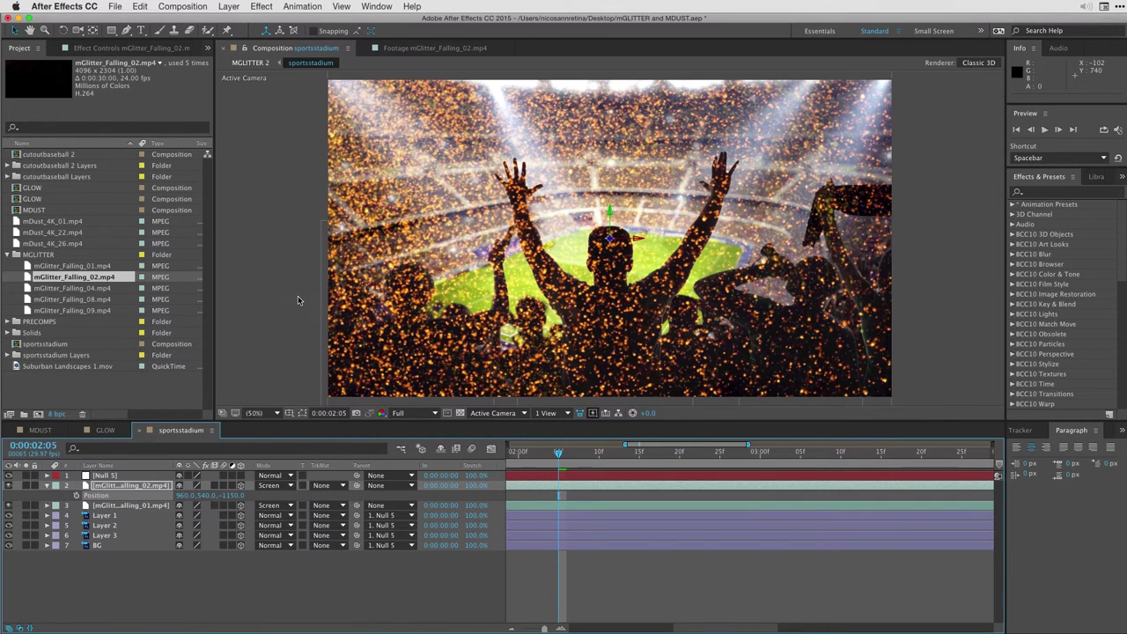
pyautogui.click(274, 485)
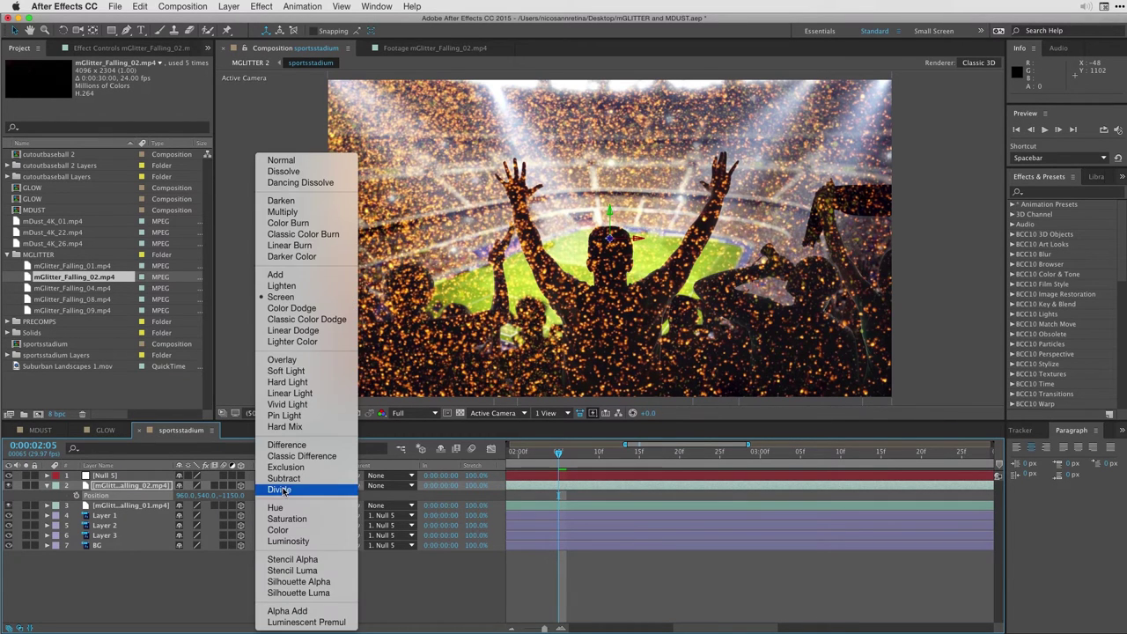
pyautogui.click(295, 309)
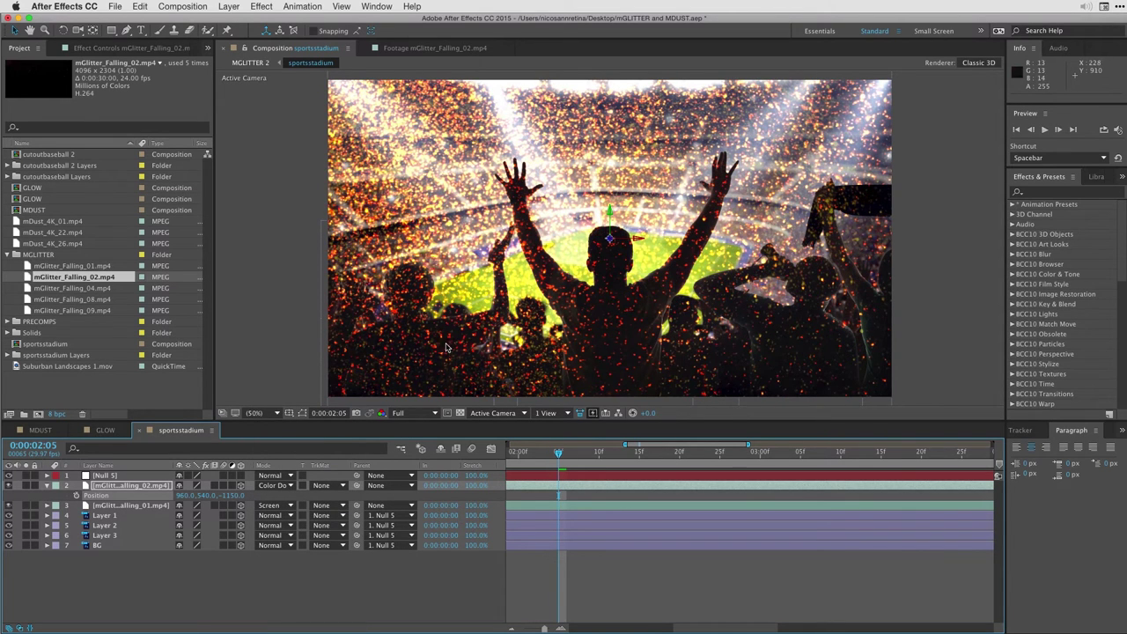
pyautogui.click(133, 485)
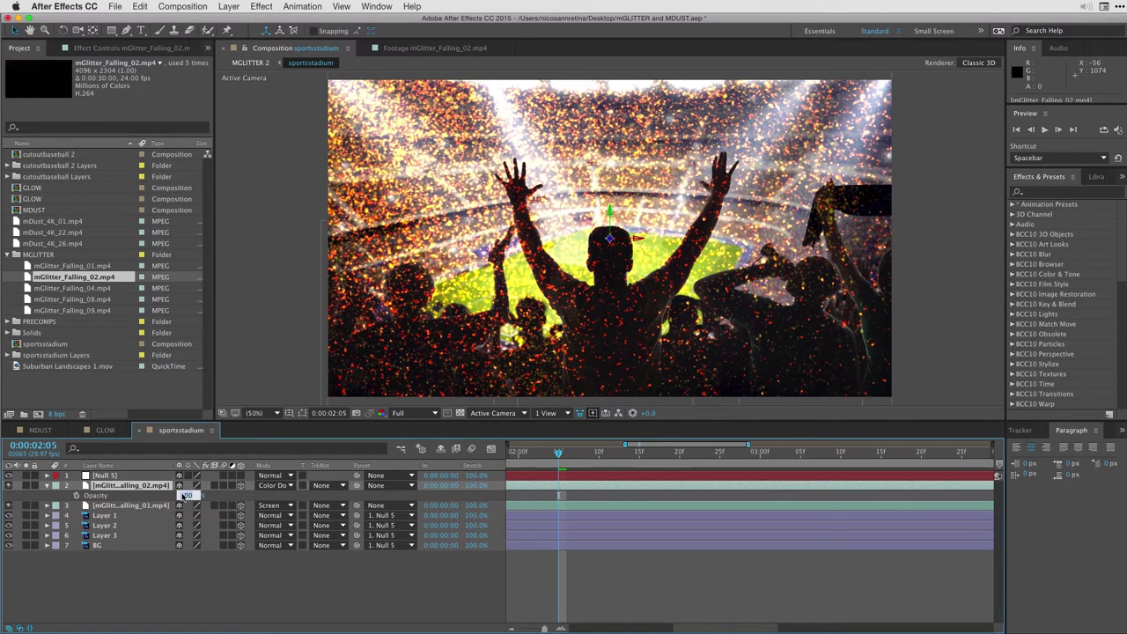
pyautogui.press('Return')
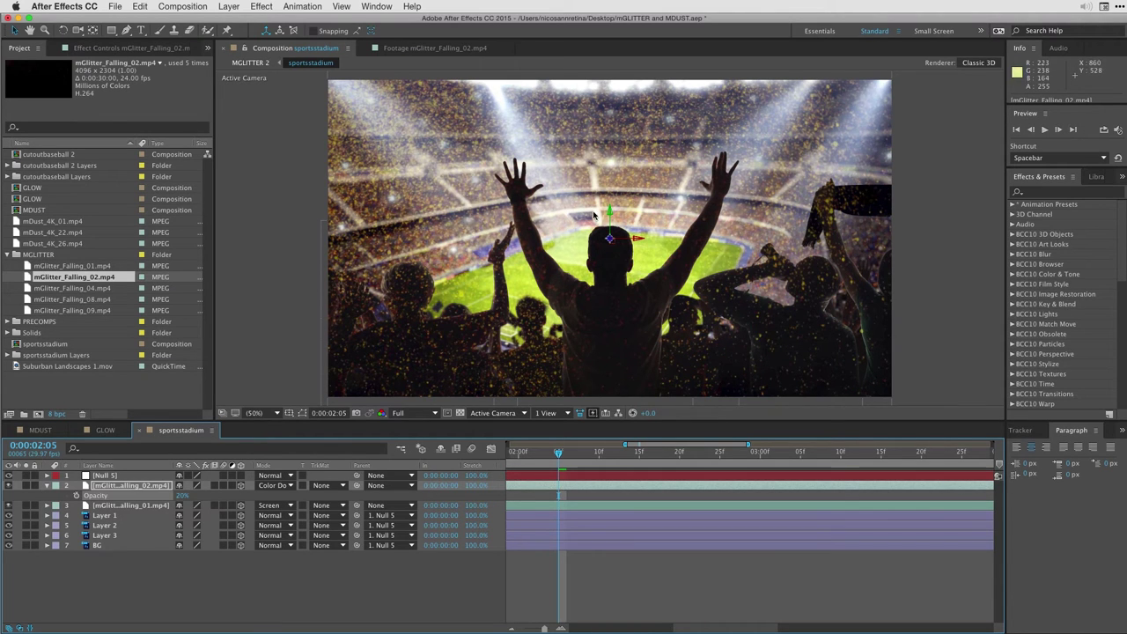
pyautogui.press('space')
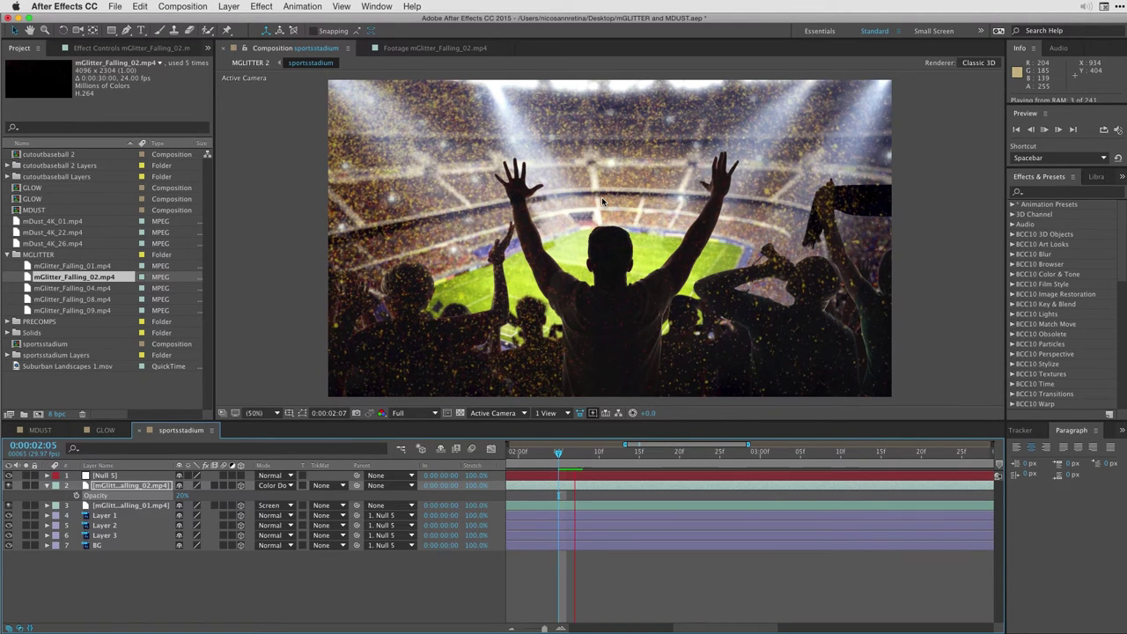
# Stop the preview, return to the start and show the full 8-second timeline.
pyautogui.press('space')
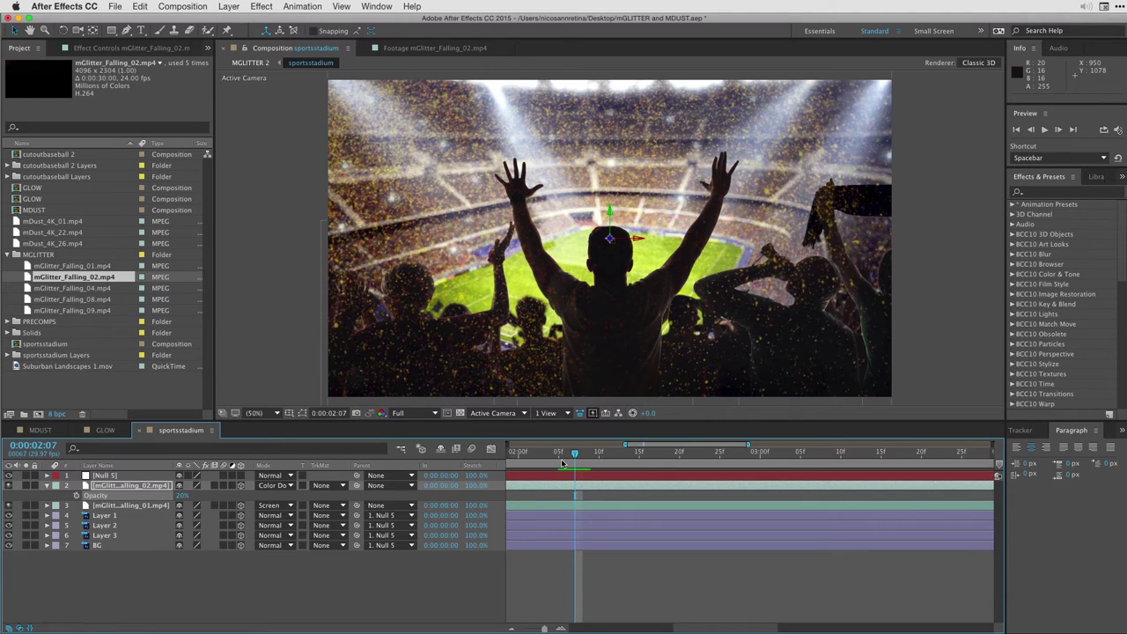
pyautogui.press('Home')
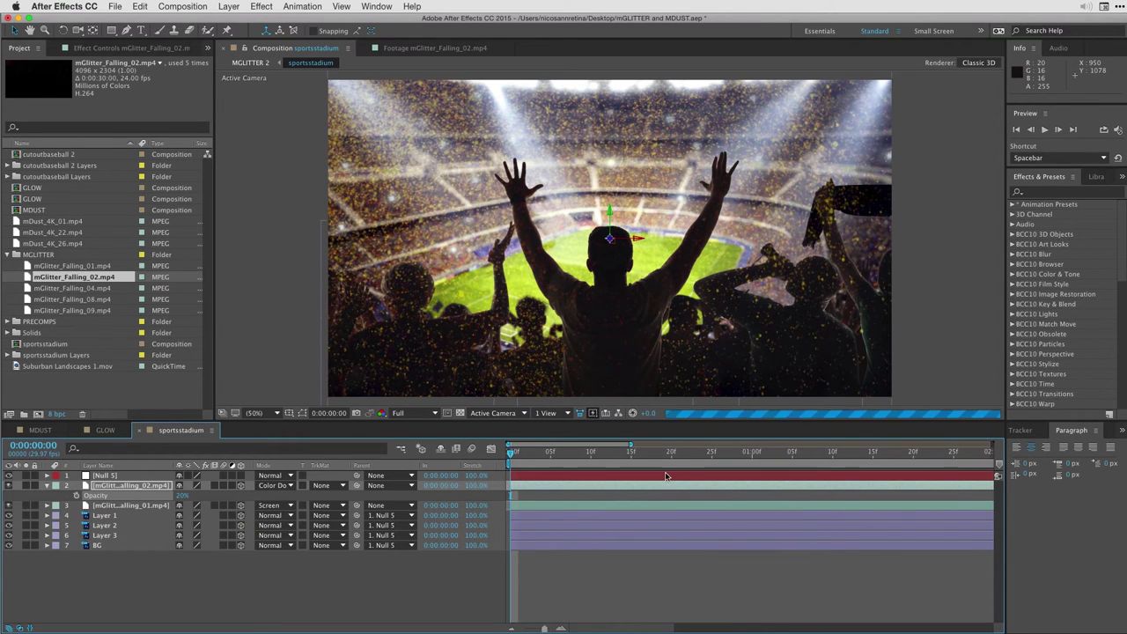
pyautogui.moveTo(636, 446); pyautogui.dragTo(993, 445)
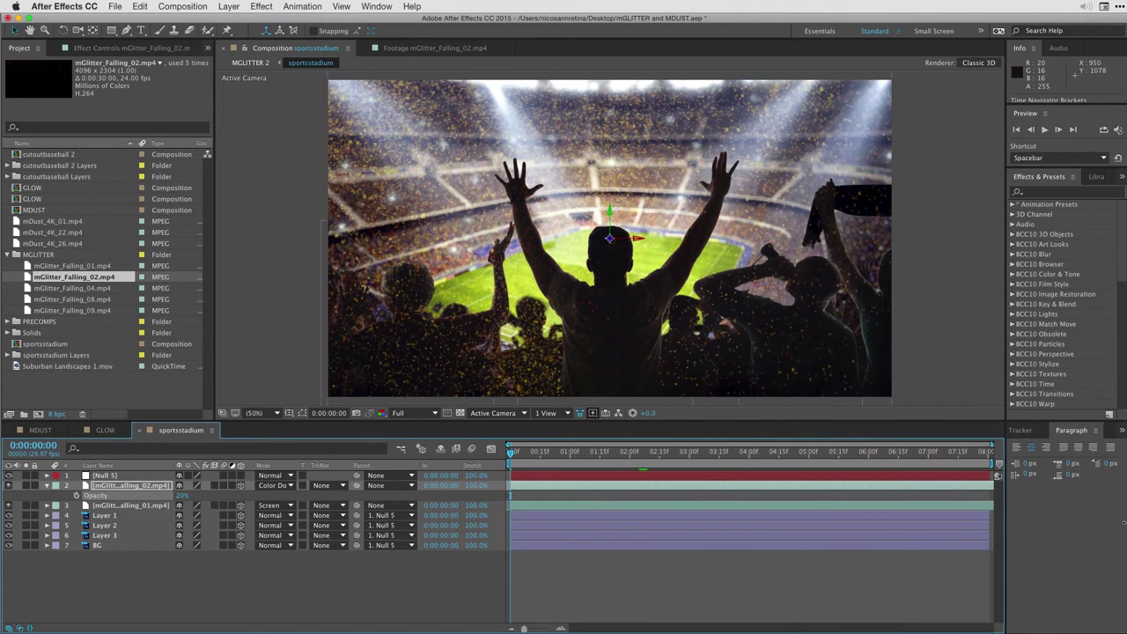
# Create a One-Node Camera layer named Camera 1 with a 50mm lens.
pyautogui.click(234, 10)
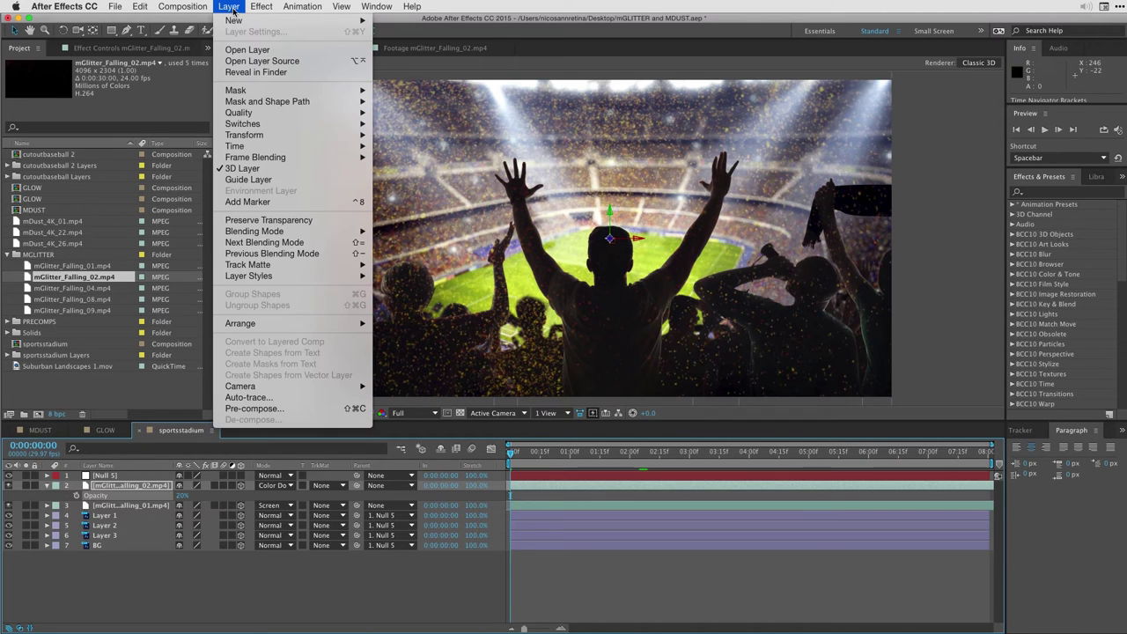
pyautogui.moveTo(236, 20)
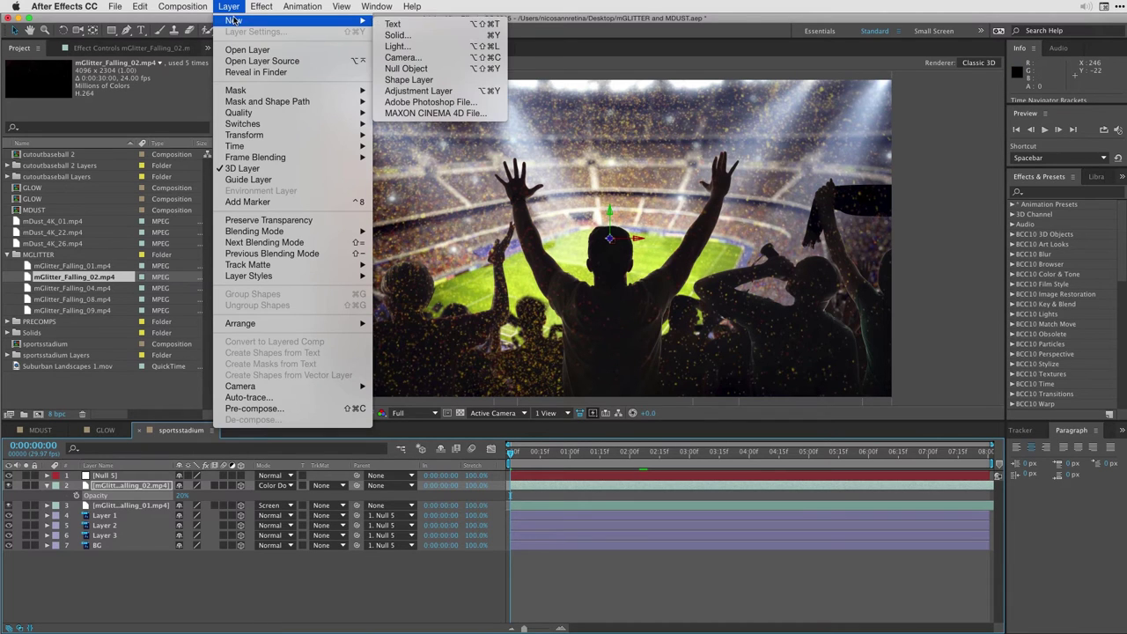
pyautogui.click(435, 58)
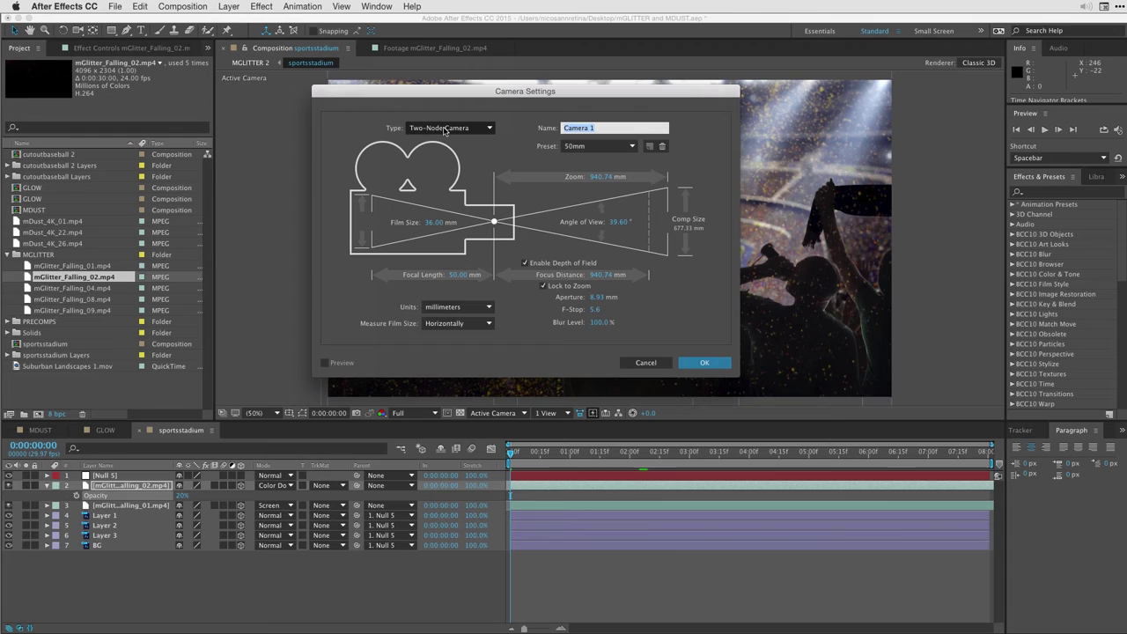
pyautogui.click(444, 128)
pyautogui.click(437, 139)
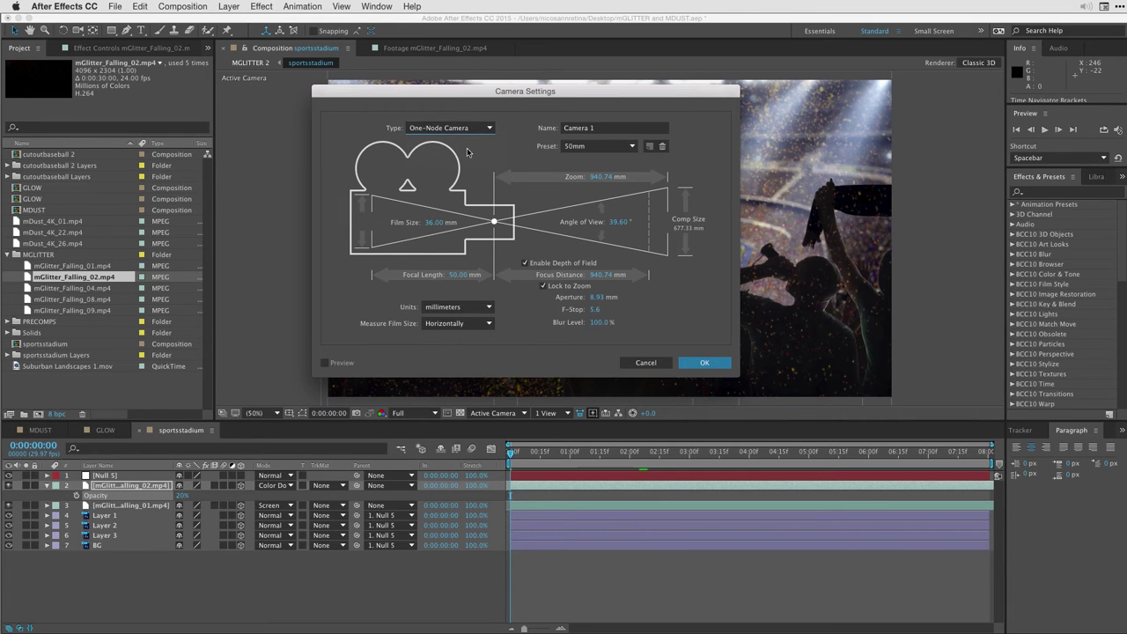
pyautogui.click(701, 362)
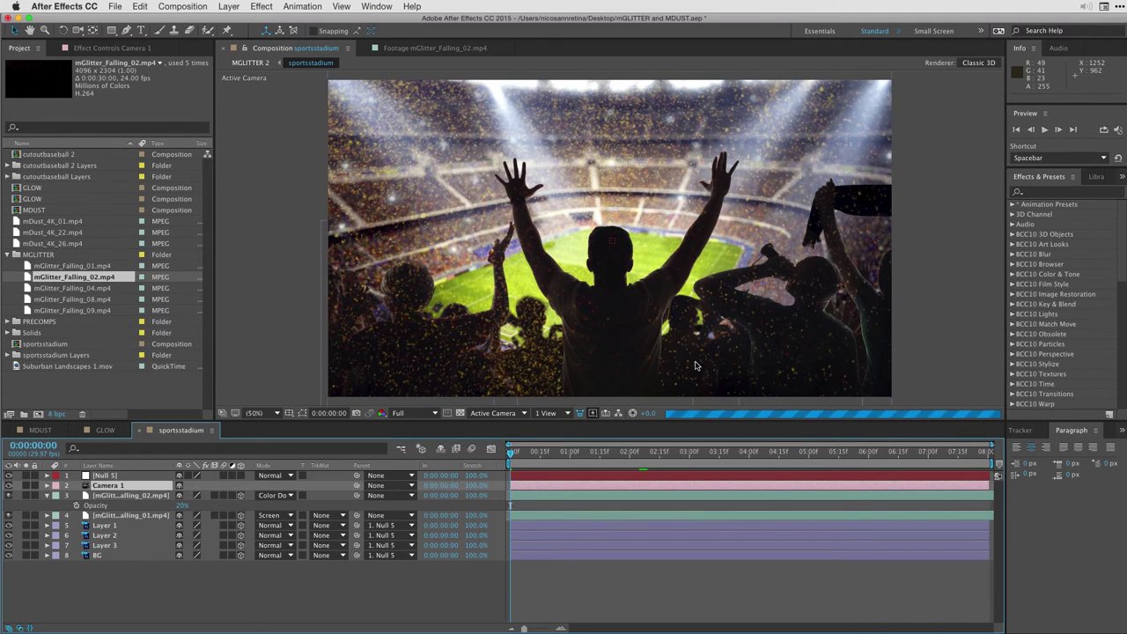
# Keyframe Camera 1's Position at 8:00, then at 0:00 move its Z closer to -2279.7.
pyautogui.click(522, 453)
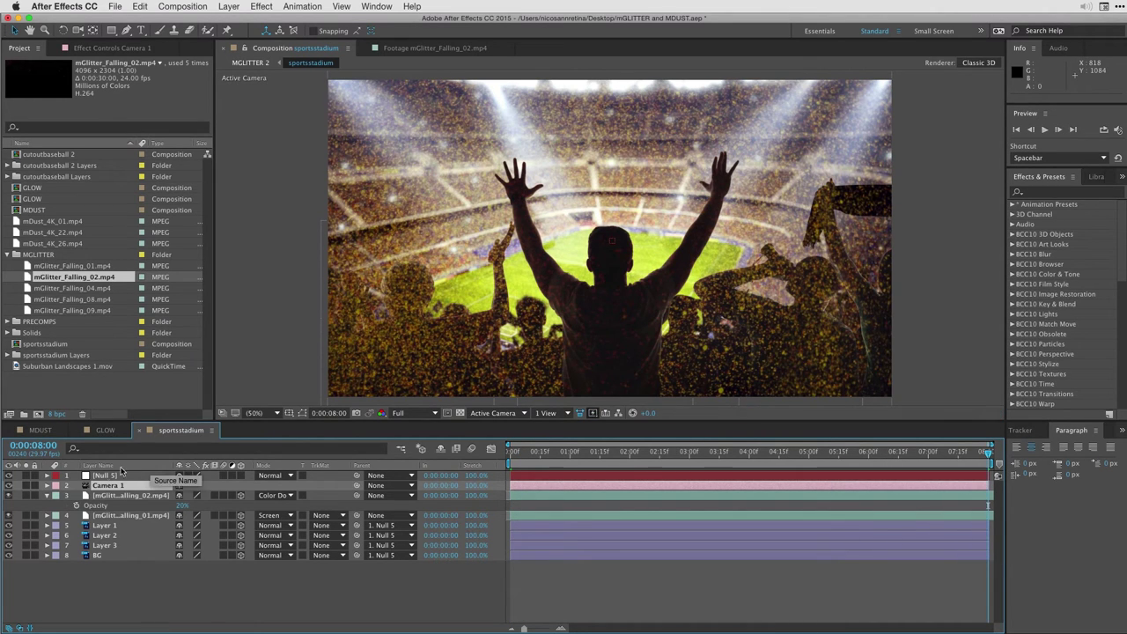
pyautogui.press('p')
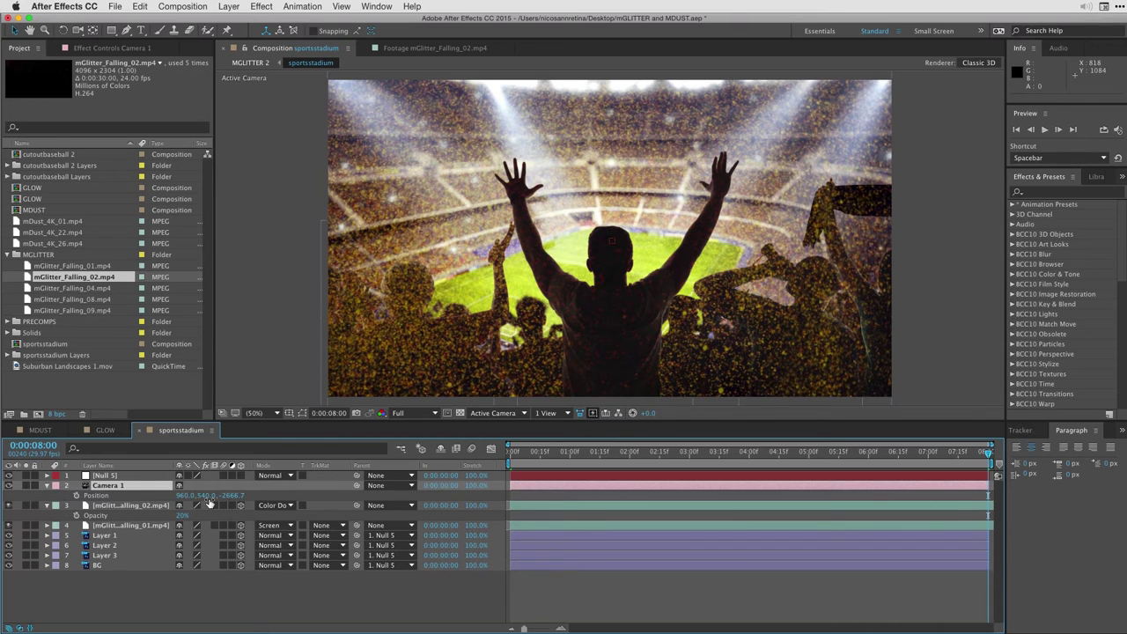
pyautogui.click(75, 496)
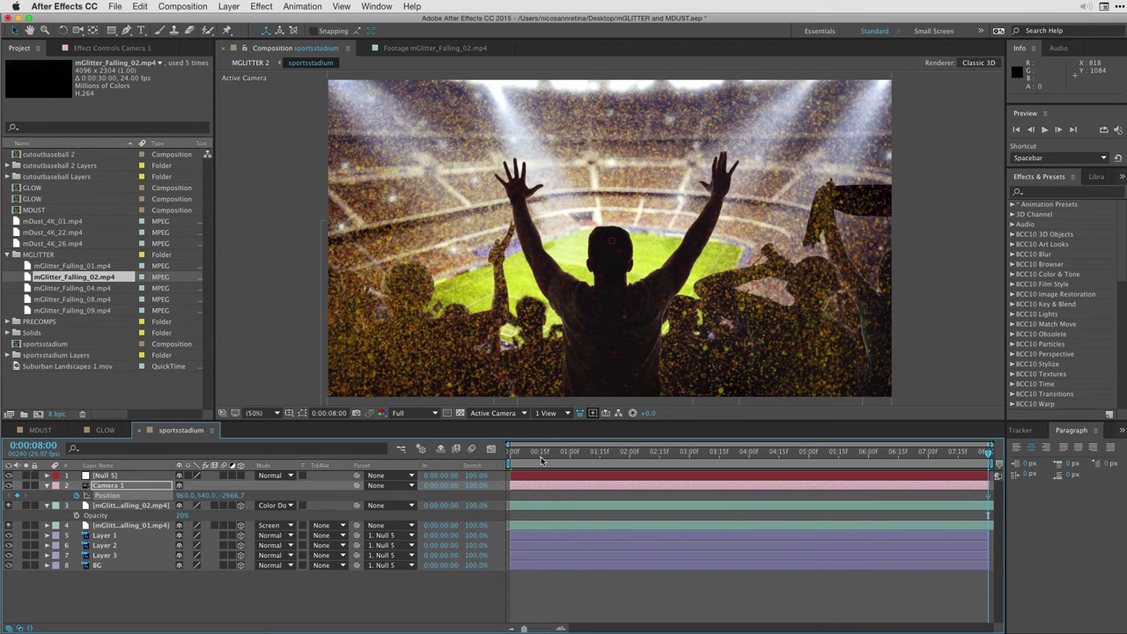
pyautogui.moveTo(541, 456); pyautogui.dragTo(510, 456)
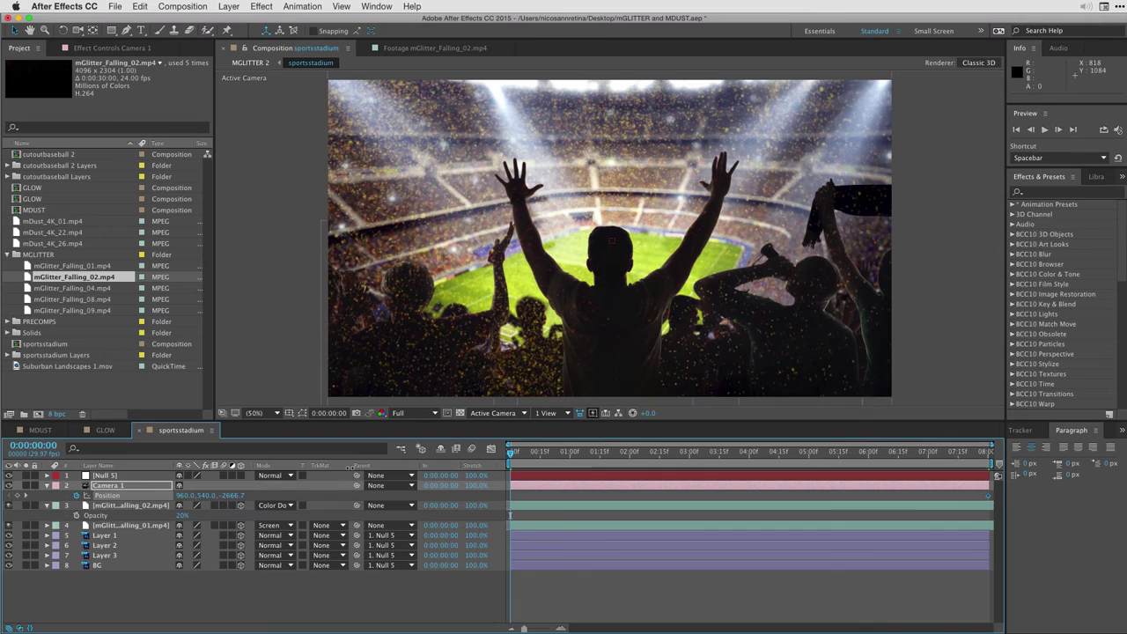
pyautogui.moveTo(231, 496); pyautogui.dragTo(168, 496)
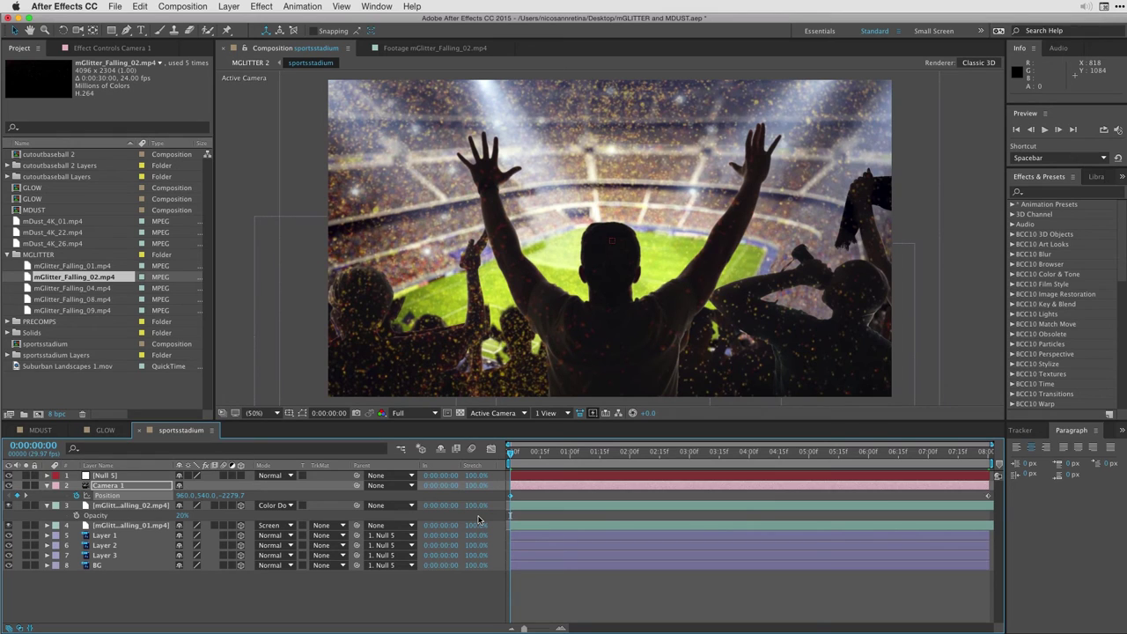
# Fine-tune Camera 1's starting Z depth, reveal the glitter layer's Position and preview the dolly move.
pyautogui.moveTo(234, 498); pyautogui.dragTo(253, 500)
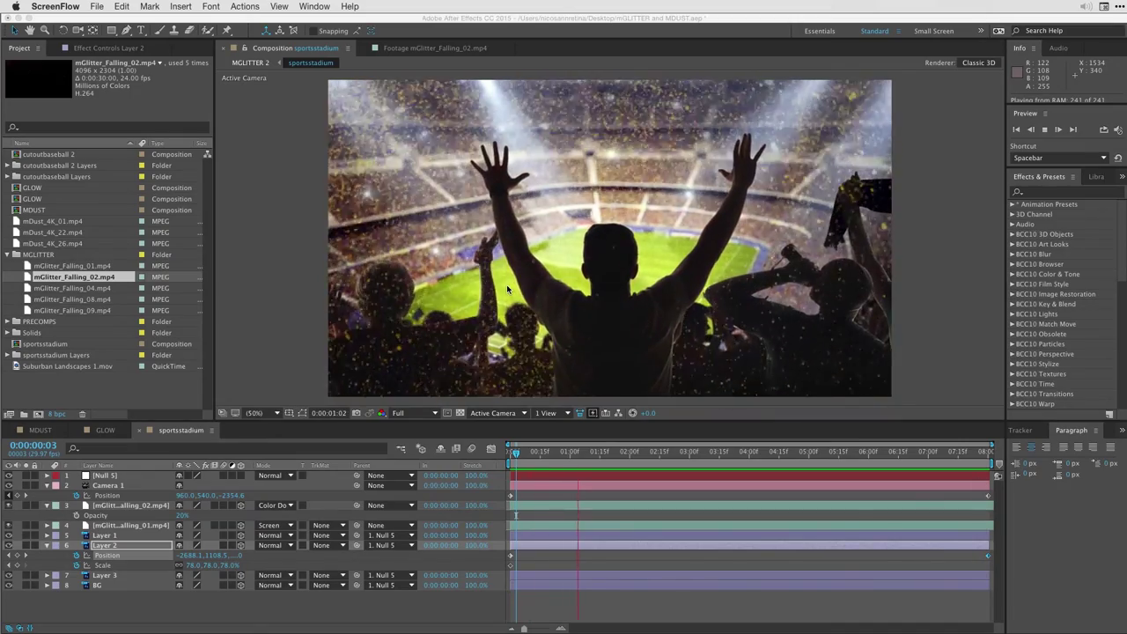
pyautogui.click(669, 452)
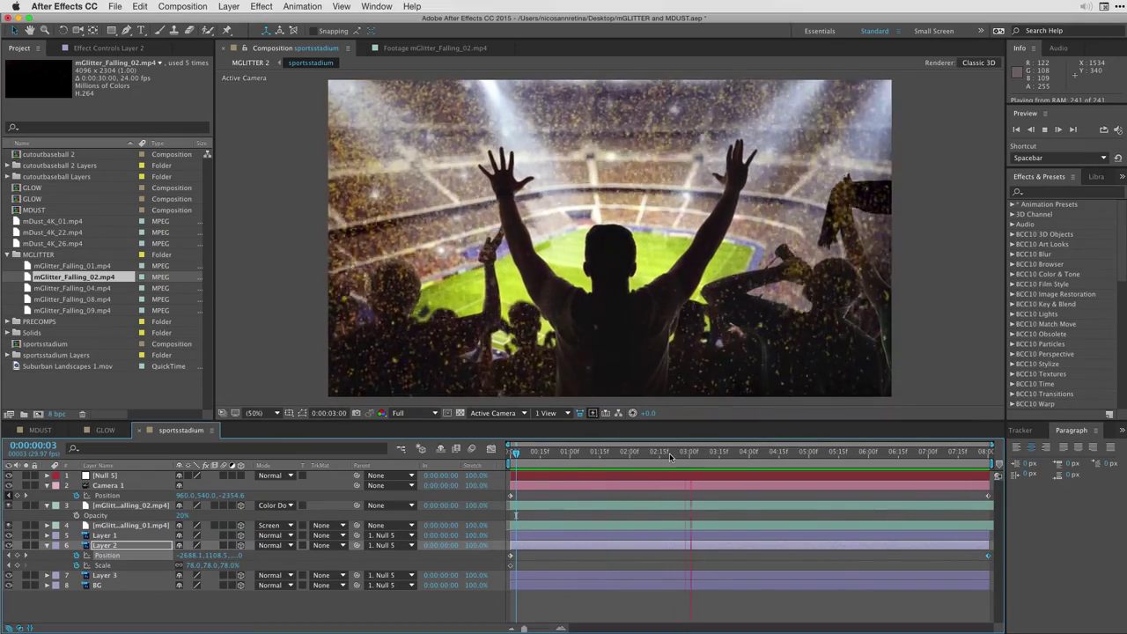
pyautogui.press('space')
pyautogui.press('super+Up')
pyautogui.press('super+Up')
pyautogui.press('p')
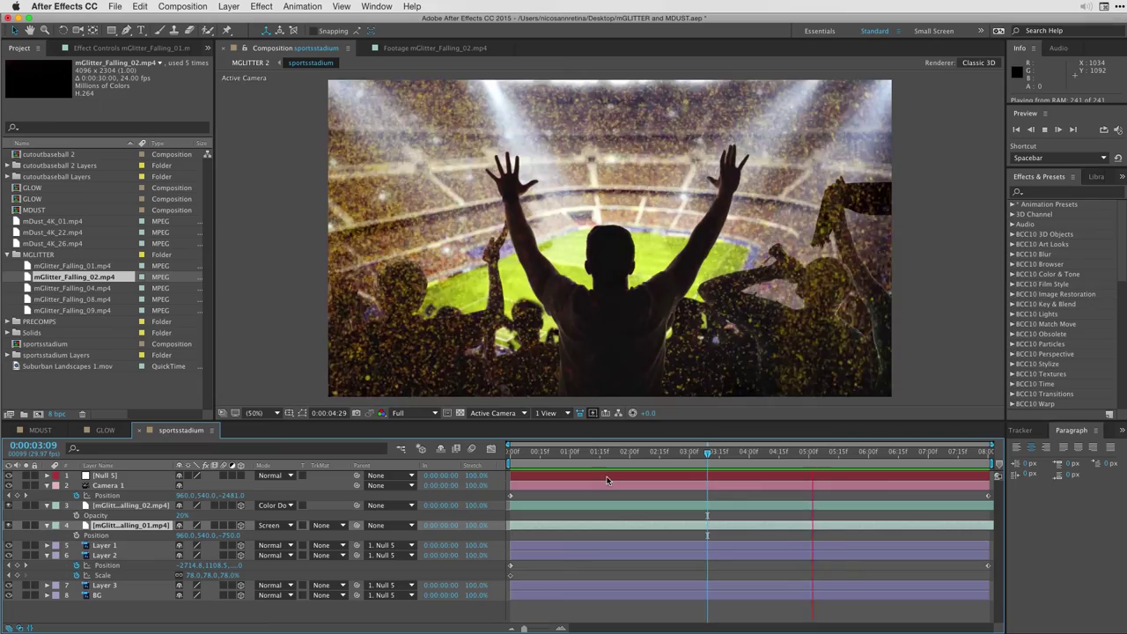